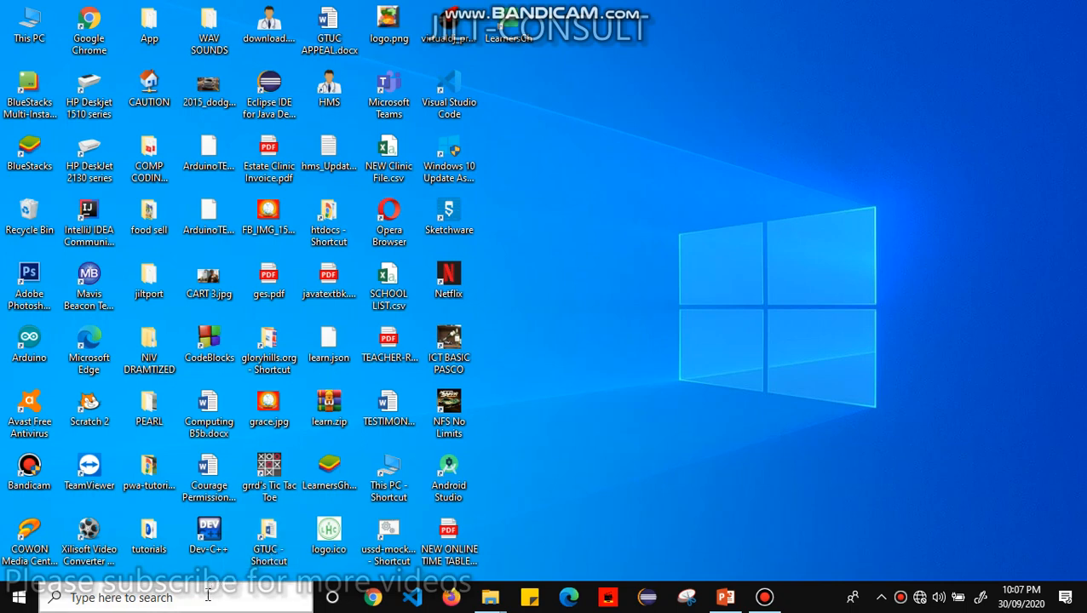
Step: Find and open the Paint app, and maximize its window
{"action": "left_click", "coordinate": [207, 595]}
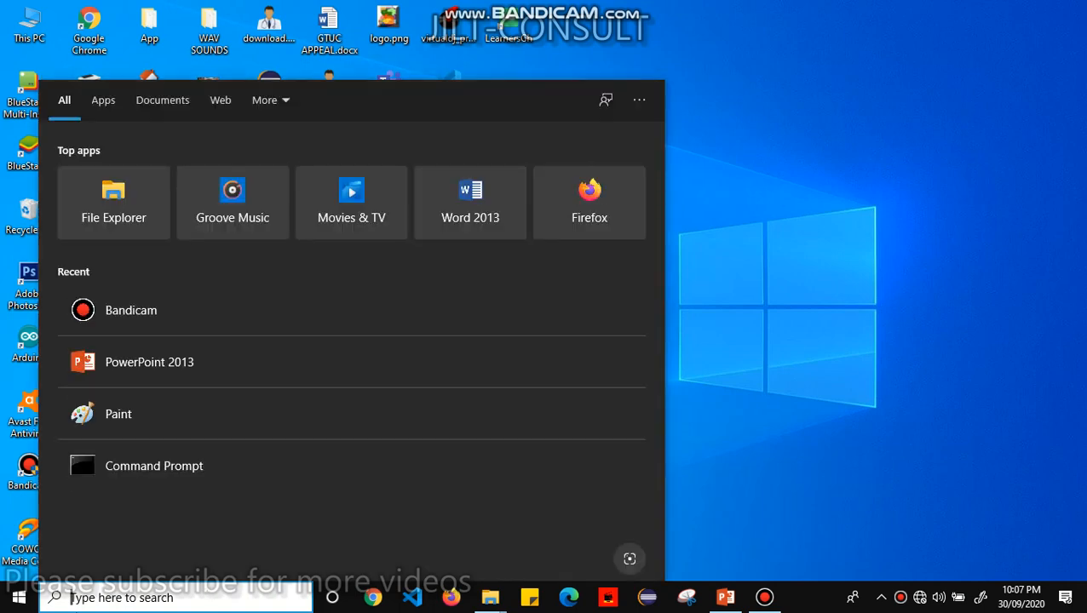
{"action": "type", "text": "Pa"}
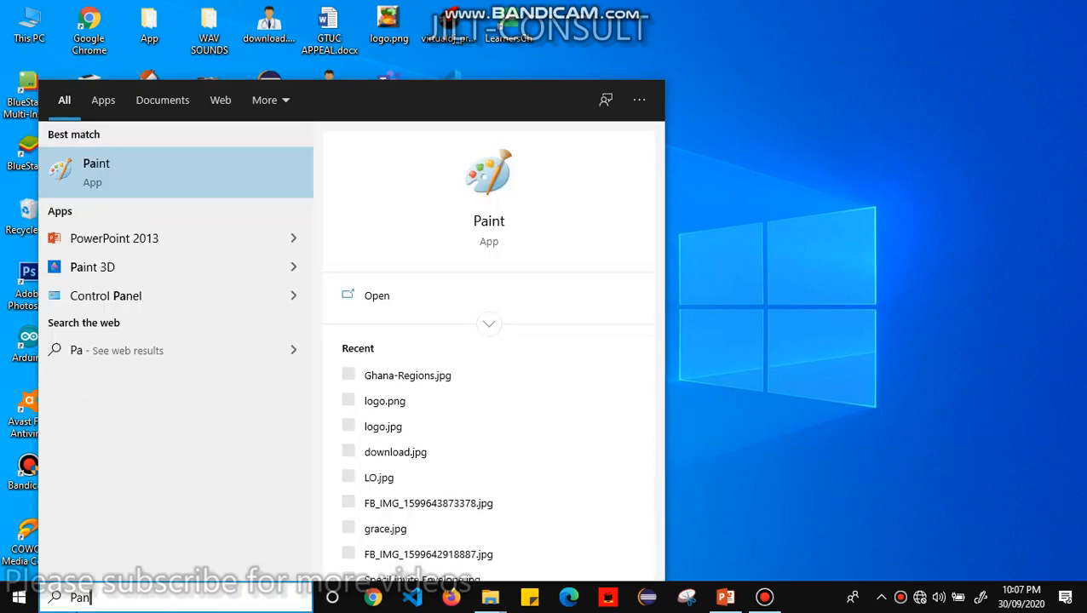
{"action": "type", "text": "n"}
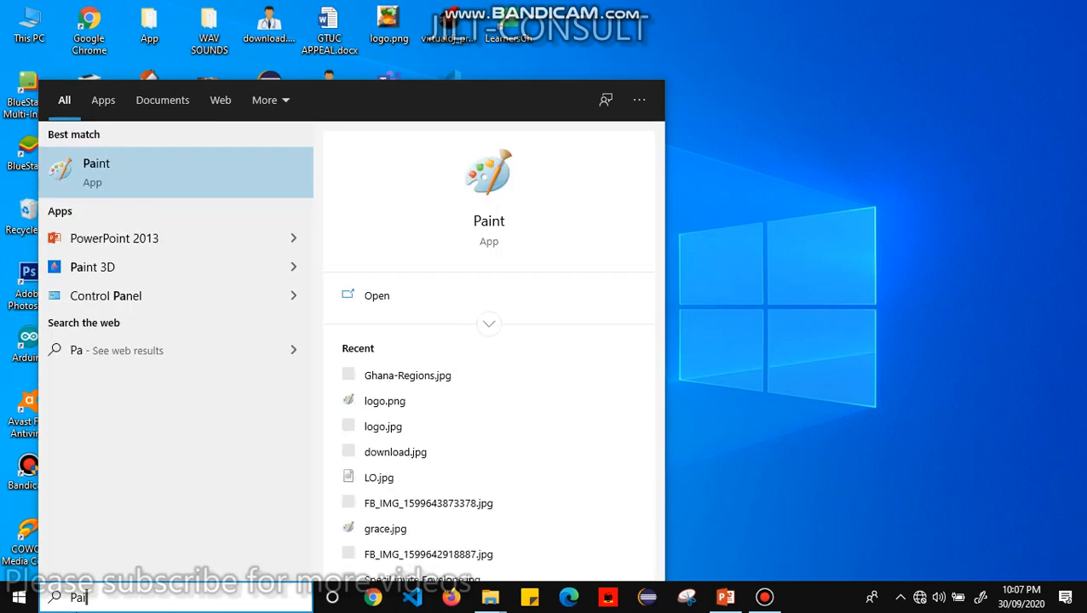
{"action": "type", "text": "int"}
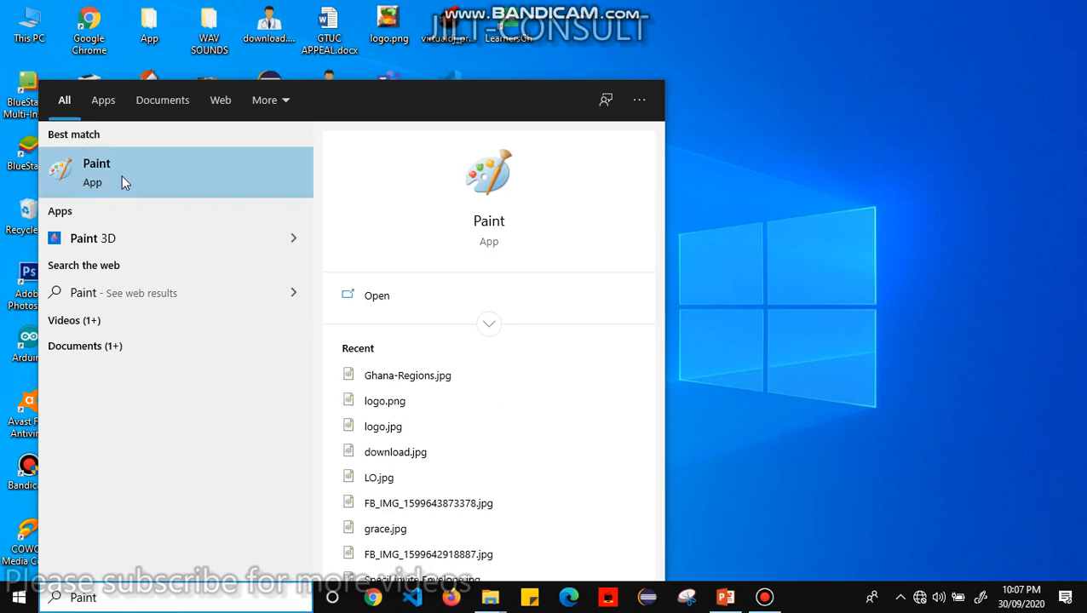
{"action": "left_click", "coordinate": [75, 173]}
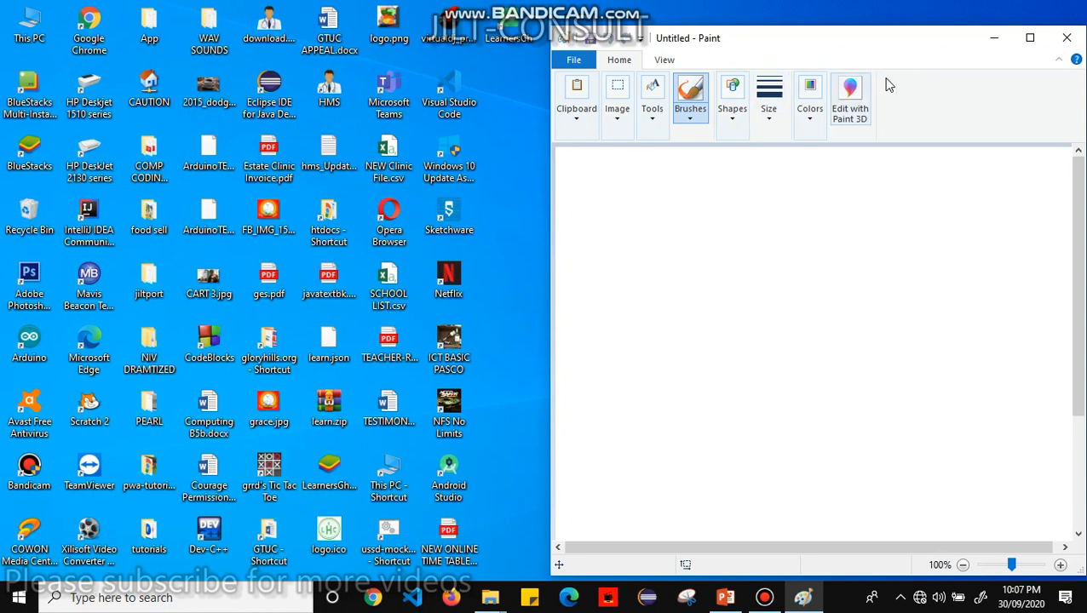
{"action": "left_click", "coordinate": [1029, 38]}
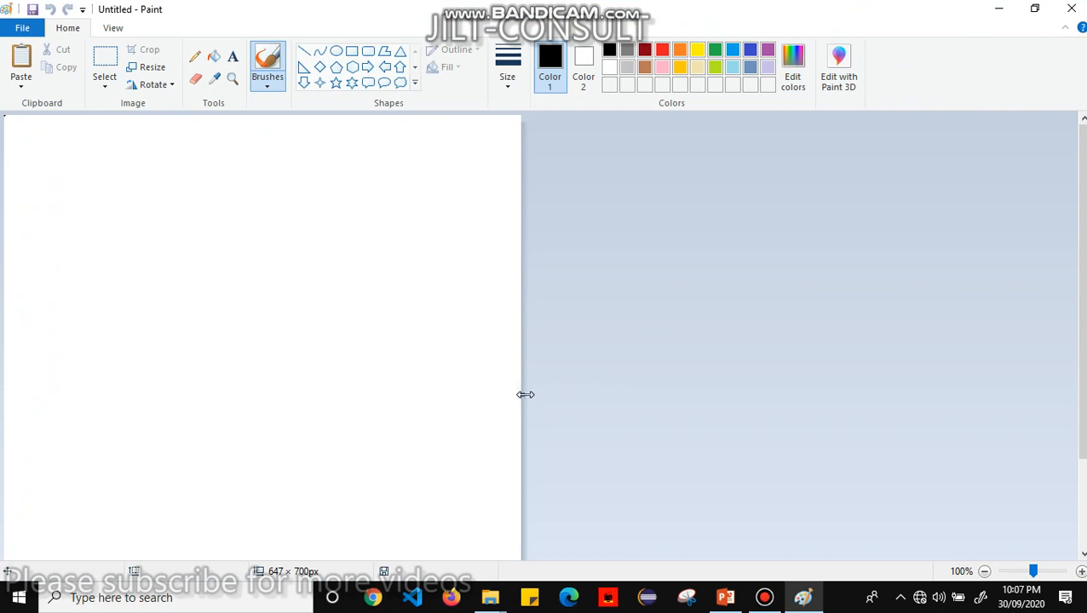
Step: Widen the blank canvas to about 1274 × 700 px
{"action": "left_click_drag", "start_coordinate": [525, 394], "coordinate": [1024, 376]}
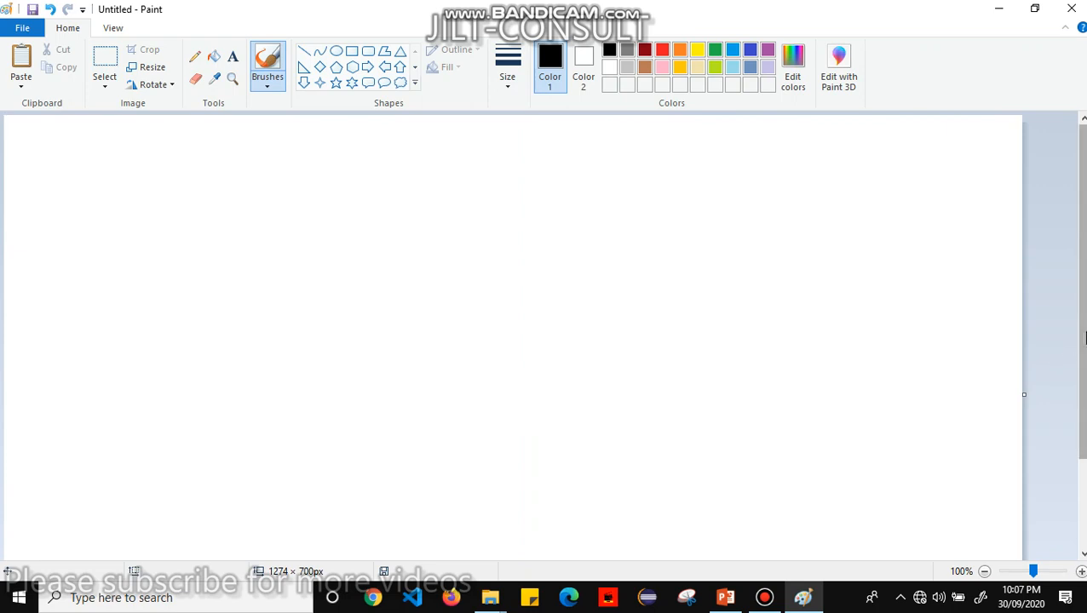
{"action": "left_click_drag", "start_coordinate": [1080, 339], "coordinate": [1075, 295]}
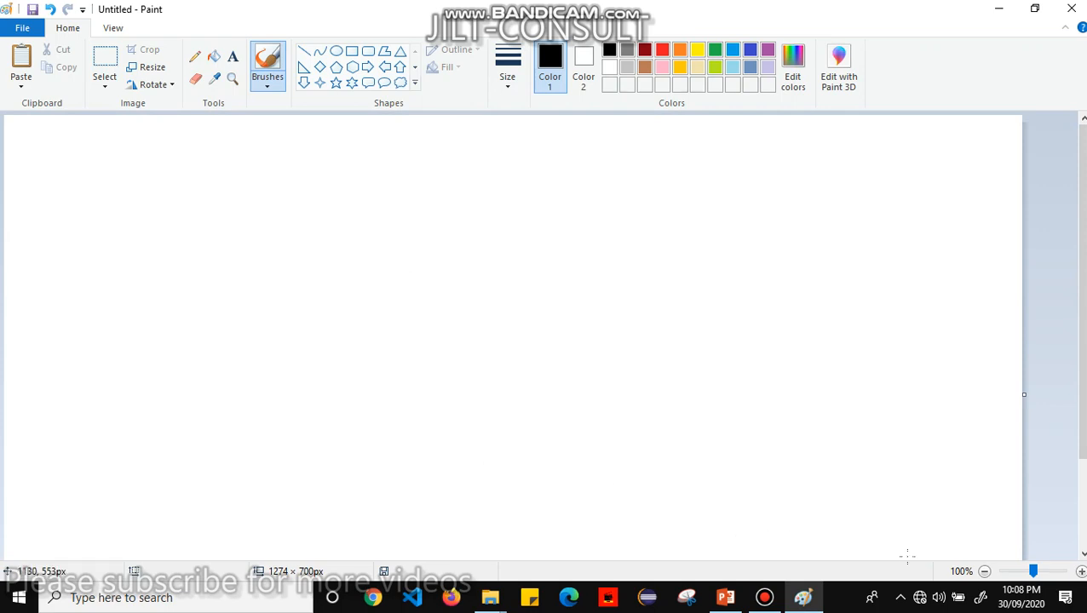
{"action": "left_click", "coordinate": [984, 571]}
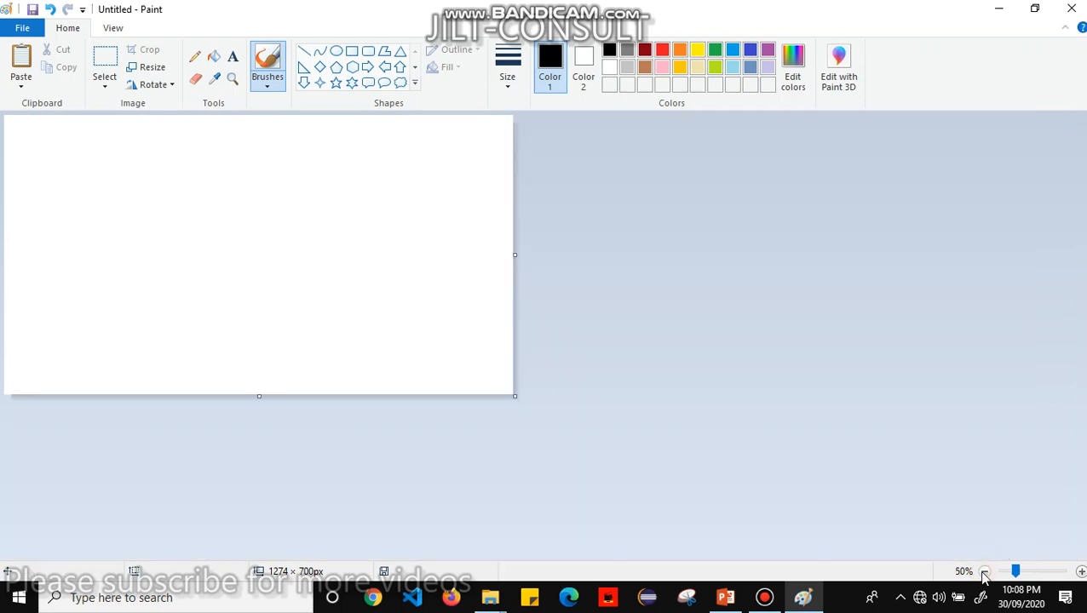
{"action": "left_click", "coordinate": [1080, 572]}
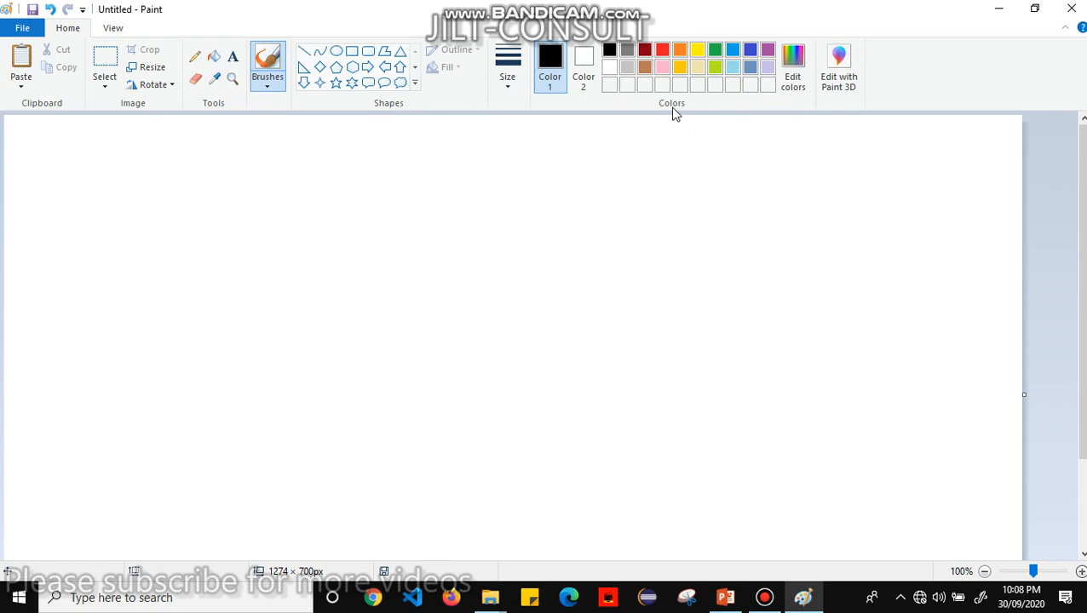
Step: Draw a black rectangle about 964 × 440 px across the canvas with a 1 px outline
{"action": "left_click", "coordinate": [352, 53]}
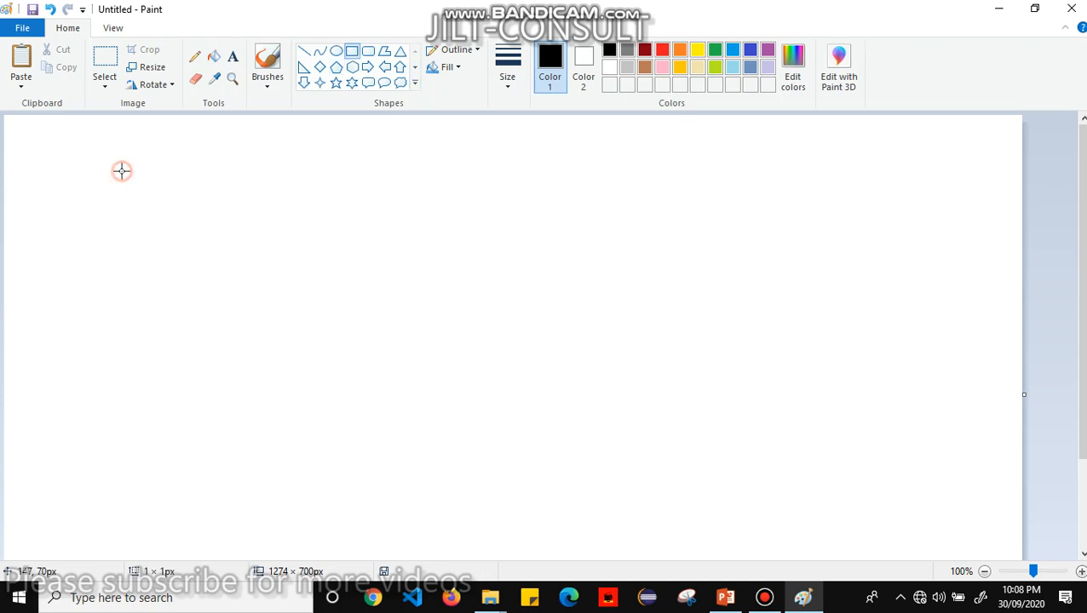
{"action": "mouse_move", "coordinate": [121, 171]}
{"action": "left_mouse_down"}
{"action": "mouse_move", "coordinate": [445, 389]}
{"action": "mouse_move", "coordinate": [652, 482]}
{"action": "mouse_move", "coordinate": [870, 519]}
{"action": "left_mouse_up"}
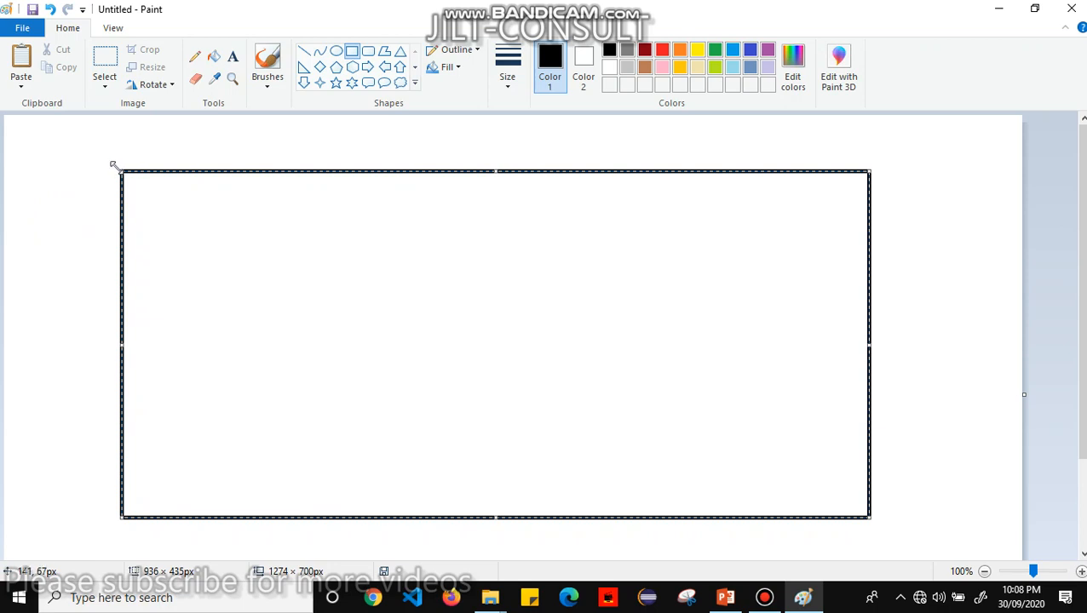
{"action": "left_click_drag", "start_coordinate": [117, 164], "coordinate": [94, 167]}
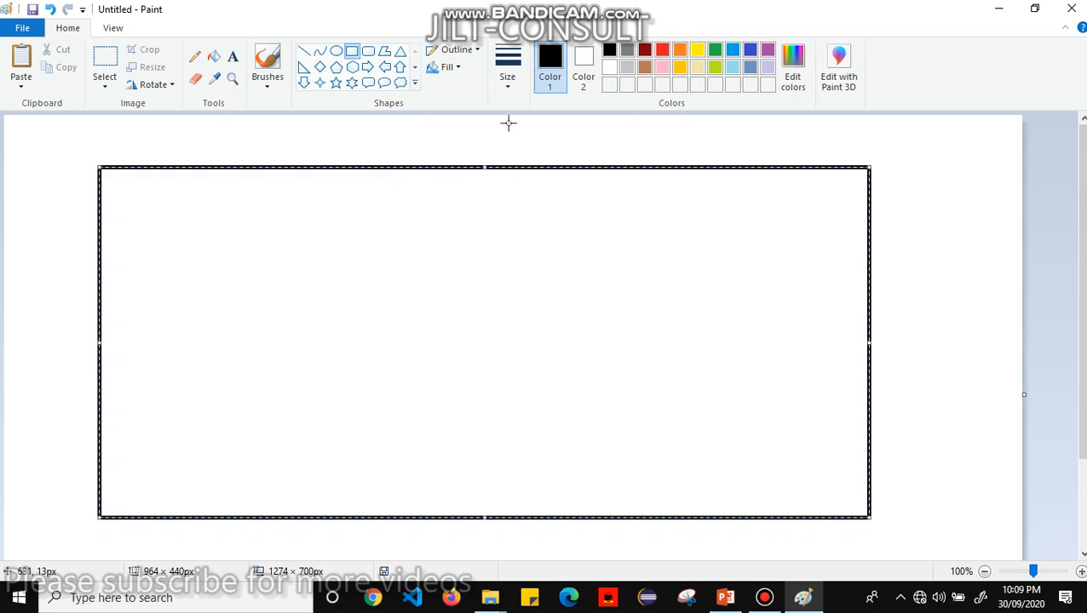
{"action": "left_click", "coordinate": [508, 76]}
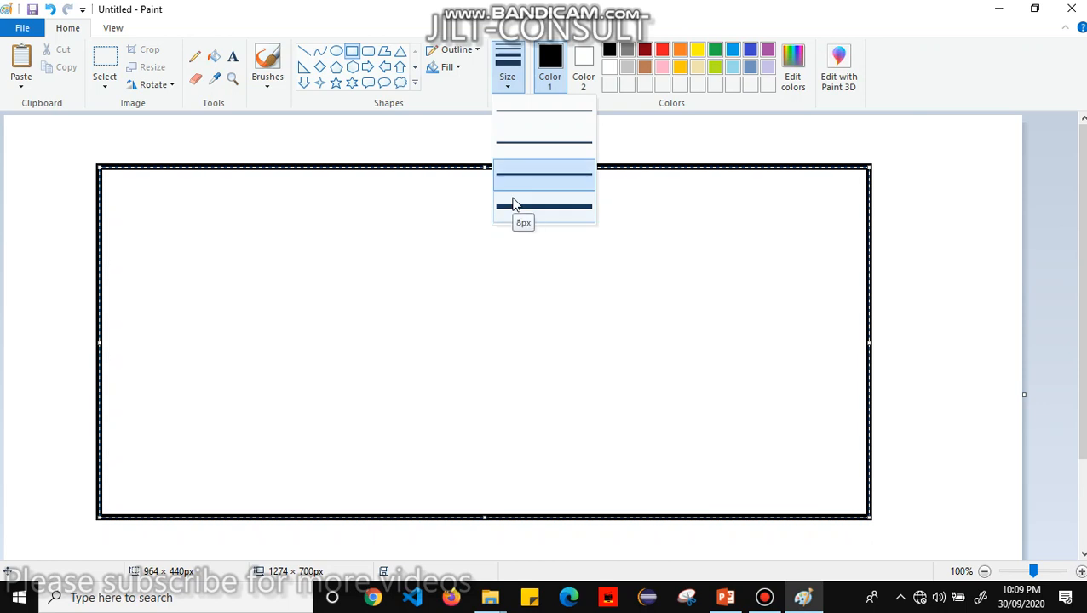
{"action": "left_click", "coordinate": [517, 119]}
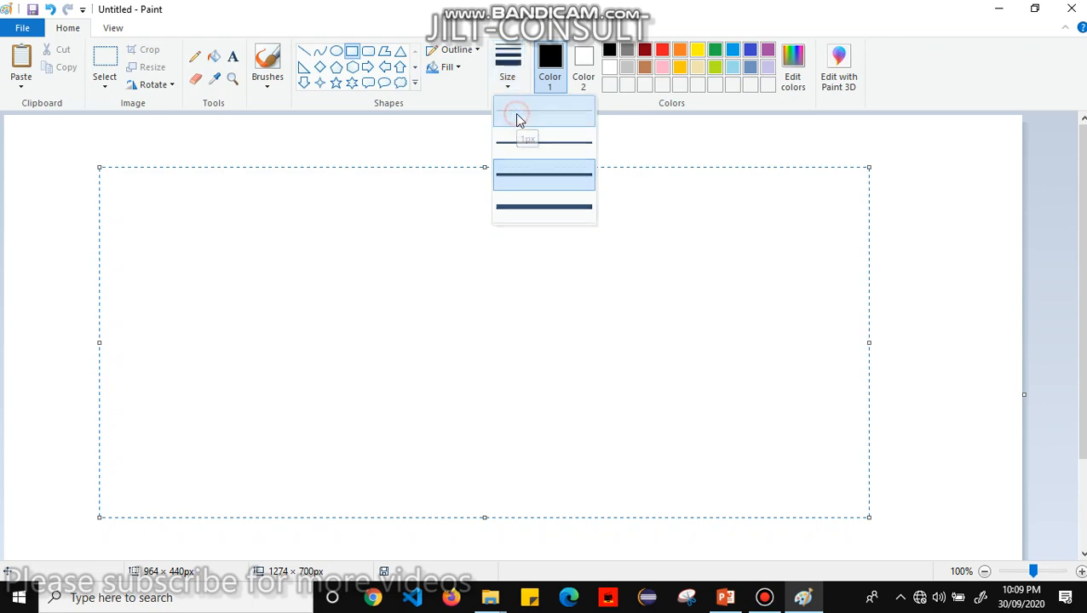
{"action": "left_click", "coordinate": [449, 130]}
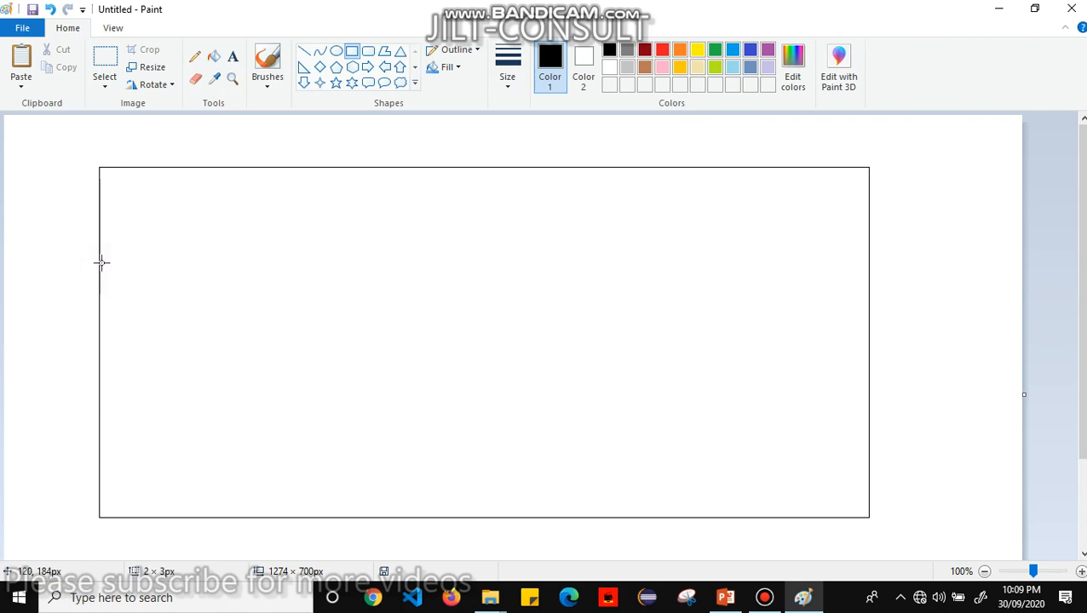
Step: Draw a second rectangle about 963 × 185 px across the middle of the large one, dividing it into three horizontal bands
{"action": "left_click_drag", "start_coordinate": [100, 261], "coordinate": [869, 407]}
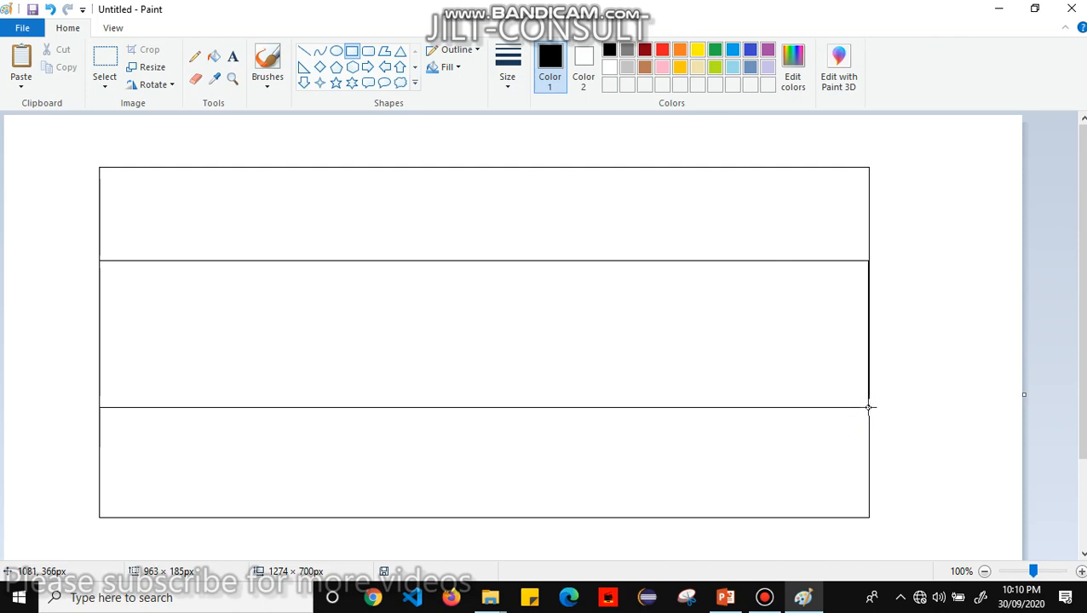
{"action": "left_click_drag", "start_coordinate": [869, 408], "coordinate": [868, 407]}
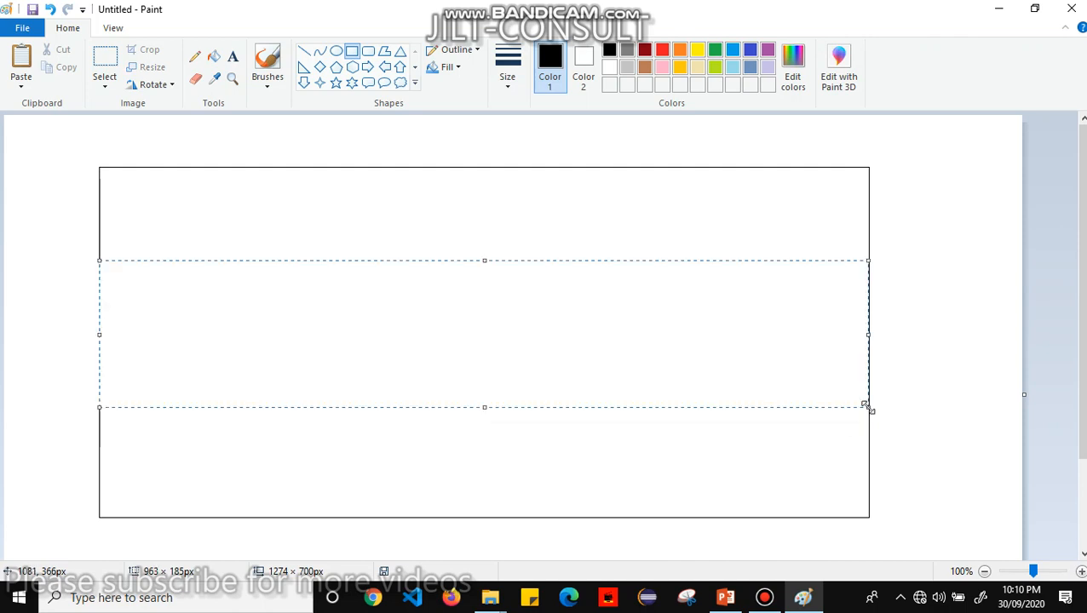
{"action": "left_click", "coordinate": [919, 457]}
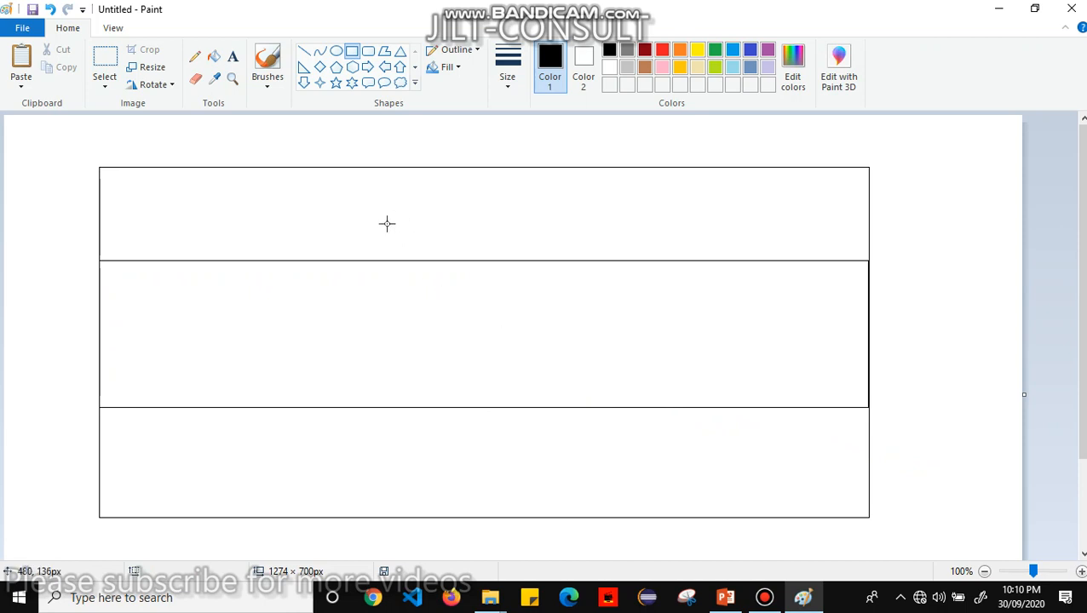
Step: Draw a five-point star about 198 × 159 px and move it inside the middle band
{"action": "left_click", "coordinate": [338, 83]}
{"action": "left_click_drag", "start_coordinate": [405, 282], "coordinate": [565, 412]}
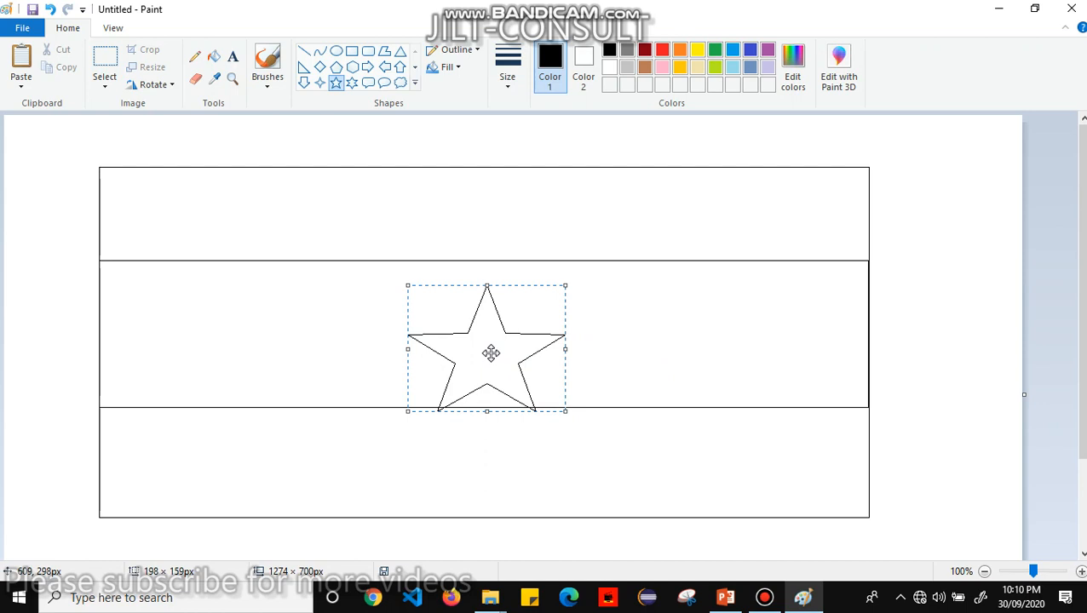
{"action": "left_click_drag", "start_coordinate": [491, 353], "coordinate": [481, 333]}
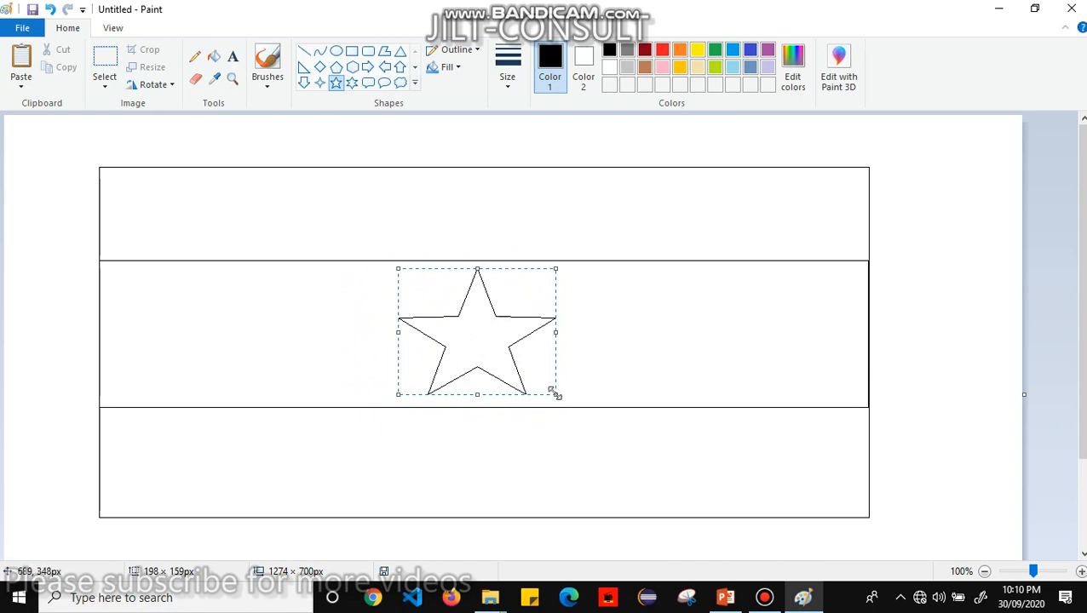
Step: Resize the five-point star to about 202 × 146 px
{"action": "mouse_move", "coordinate": [555, 393]}
{"action": "left_mouse_down"}
{"action": "mouse_move", "coordinate": [415, 298]}
{"action": "mouse_move", "coordinate": [541, 390]}
{"action": "left_mouse_up"}
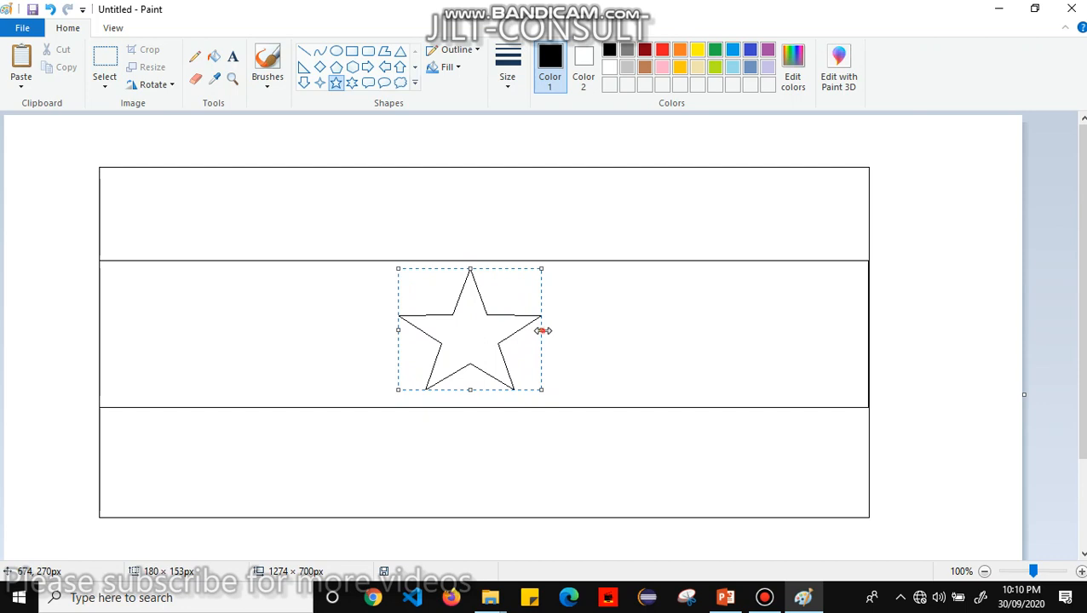
{"action": "mouse_move", "coordinate": [543, 330]}
{"action": "left_mouse_down"}
{"action": "mouse_move", "coordinate": [767, 346]}
{"action": "mouse_move", "coordinate": [418, 327]}
{"action": "mouse_move", "coordinate": [650, 335]}
{"action": "mouse_move", "coordinate": [460, 308]}
{"action": "mouse_move", "coordinate": [437, 323]}
{"action": "mouse_move", "coordinate": [571, 330]}
{"action": "mouse_move", "coordinate": [560, 331]}
{"action": "left_mouse_up"}
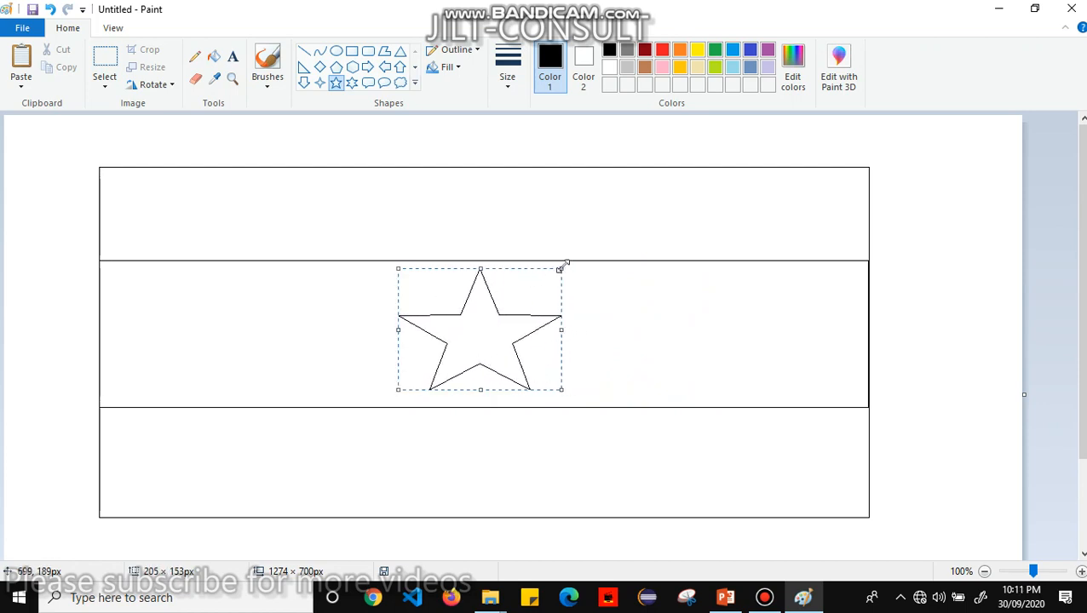
{"action": "mouse_move", "coordinate": [558, 269]}
{"action": "left_mouse_down"}
{"action": "mouse_move", "coordinate": [427, 366]}
{"action": "mouse_move", "coordinate": [567, 267]}
{"action": "mouse_move", "coordinate": [553, 284]}
{"action": "left_mouse_up"}
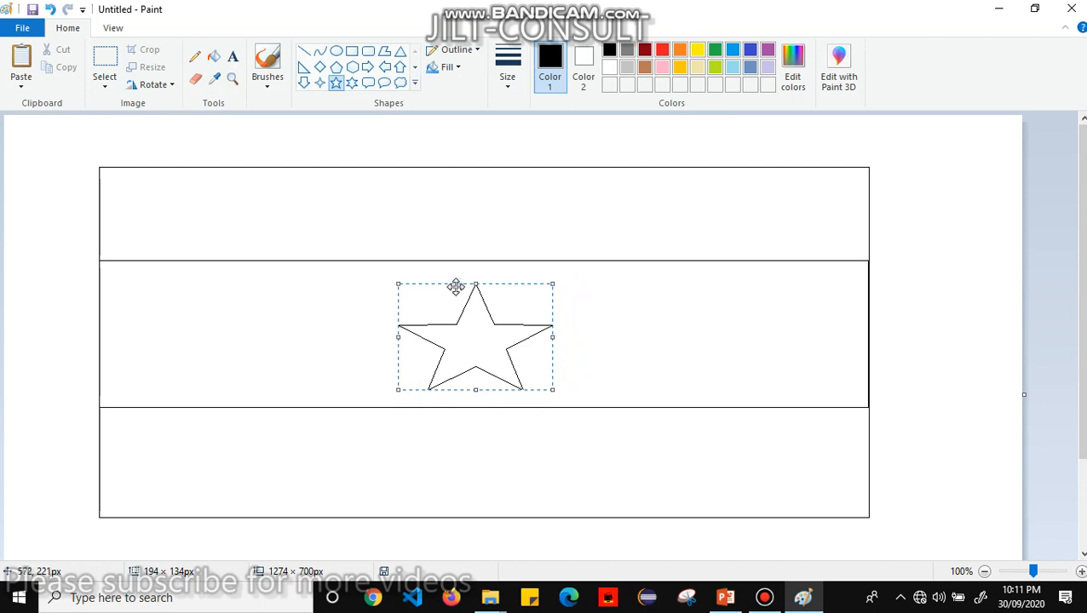
{"action": "mouse_move", "coordinate": [476, 283]}
{"action": "left_mouse_down"}
{"action": "mouse_move", "coordinate": [474, 368]}
{"action": "mouse_move", "coordinate": [474, 273]}
{"action": "left_mouse_up"}
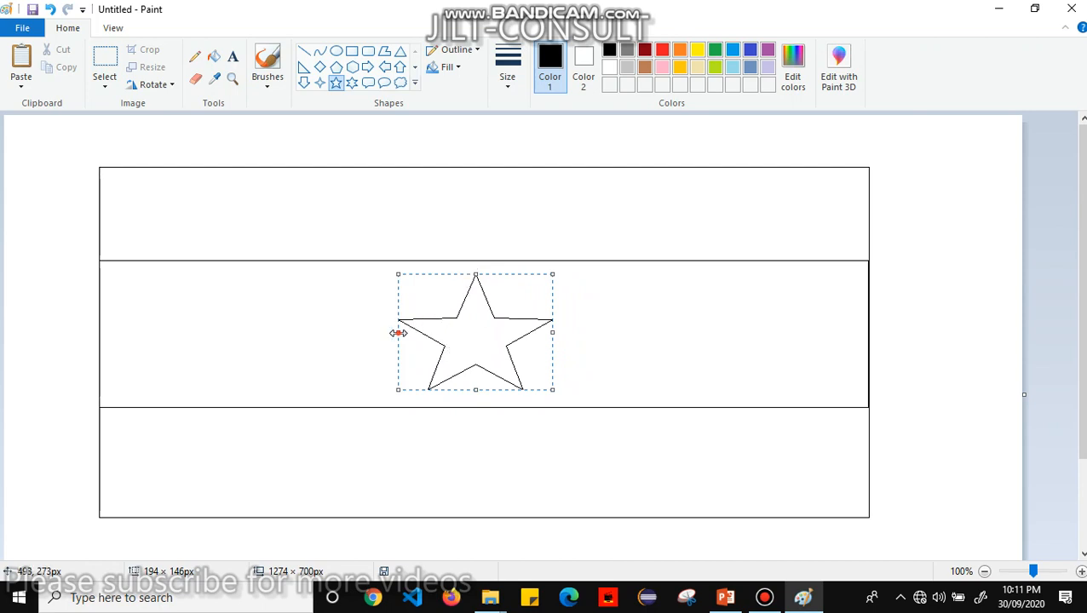
{"action": "left_click_drag", "start_coordinate": [398, 333], "coordinate": [351, 335]}
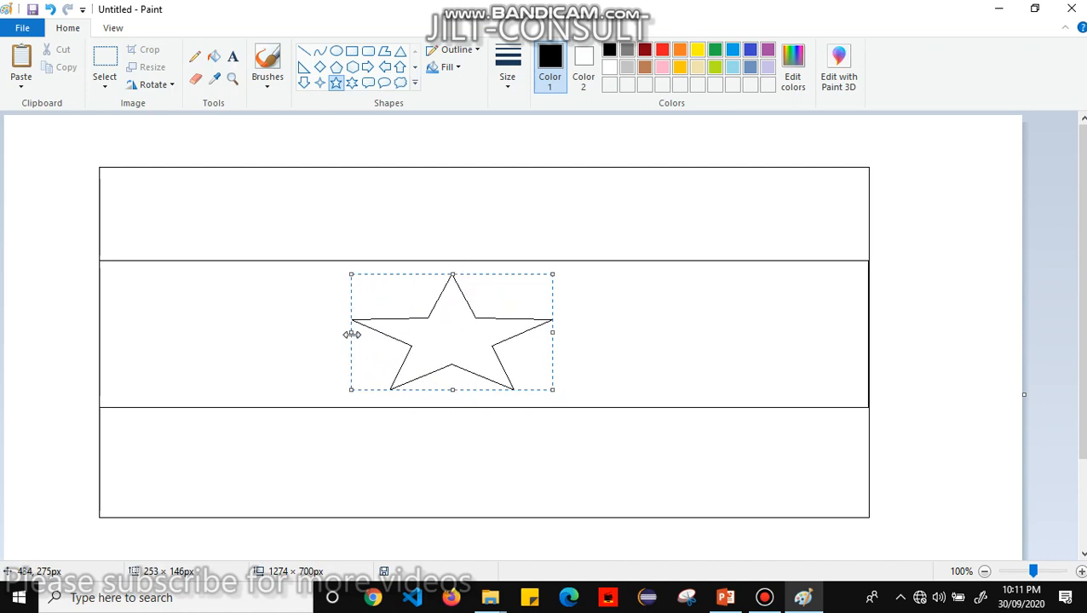
{"action": "left_click_drag", "start_coordinate": [352, 334], "coordinate": [391, 333]}
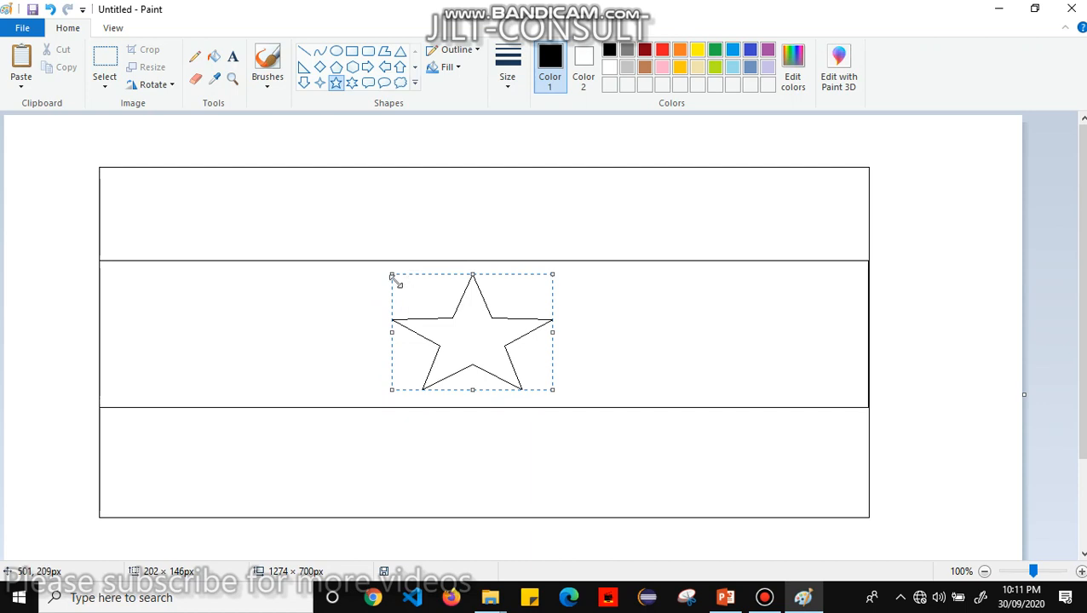
Step: Shrink the star to about 140 × 100 px and place it at the centre of the middle band
{"action": "left_click_drag", "start_coordinate": [391, 274], "coordinate": [449, 316]}
{"action": "left_click_drag", "start_coordinate": [501, 345], "coordinate": [454, 322]}
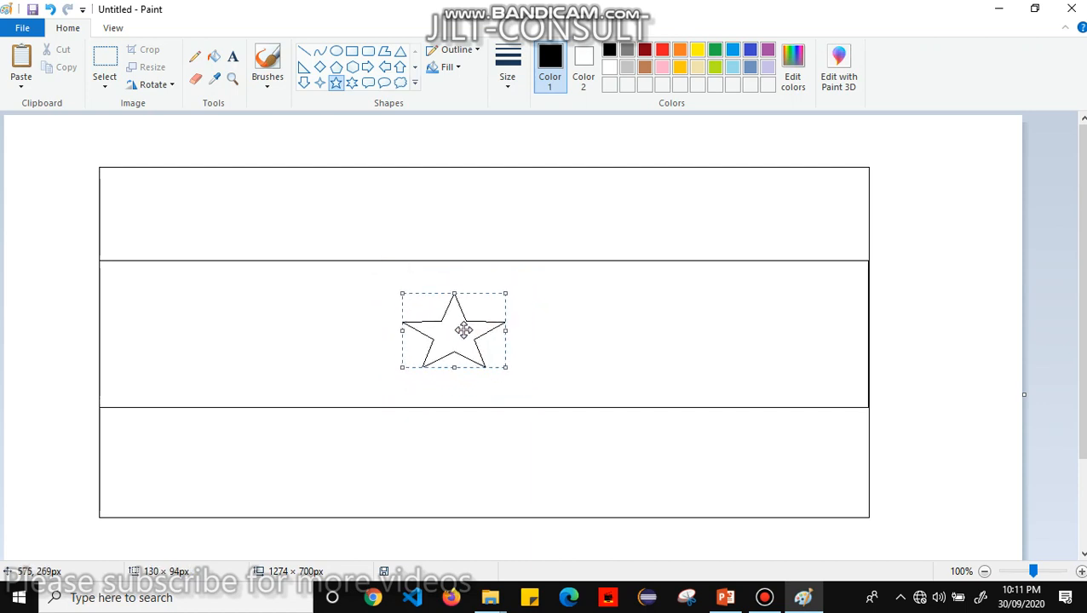
{"action": "left_click_drag", "start_coordinate": [509, 369], "coordinate": [513, 373]}
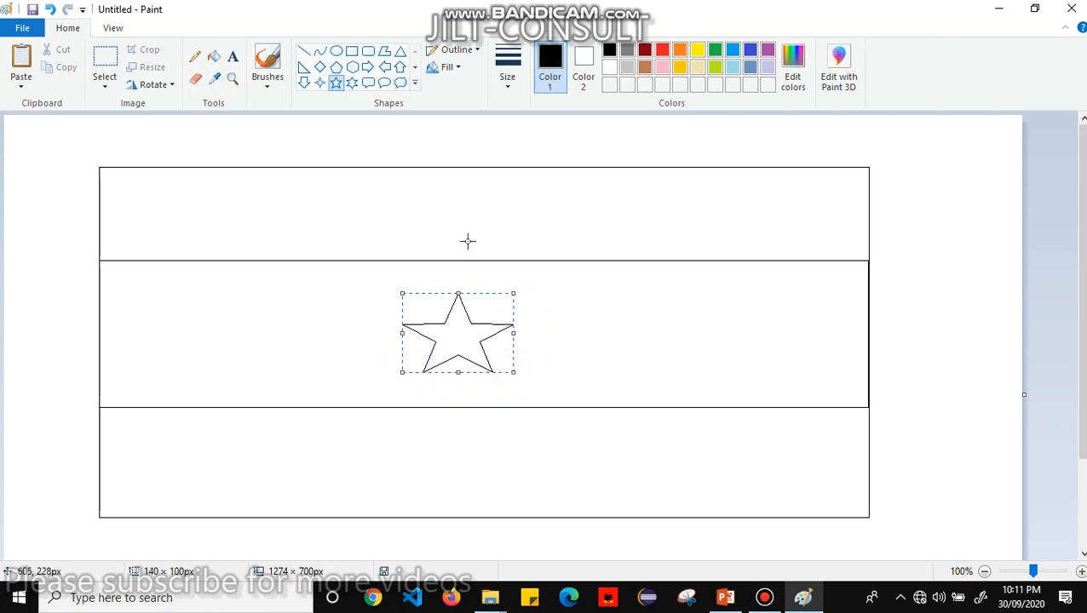
{"action": "left_click_drag", "start_coordinate": [467, 332], "coordinate": [491, 316]}
{"action": "left_click", "coordinate": [840, 320]}
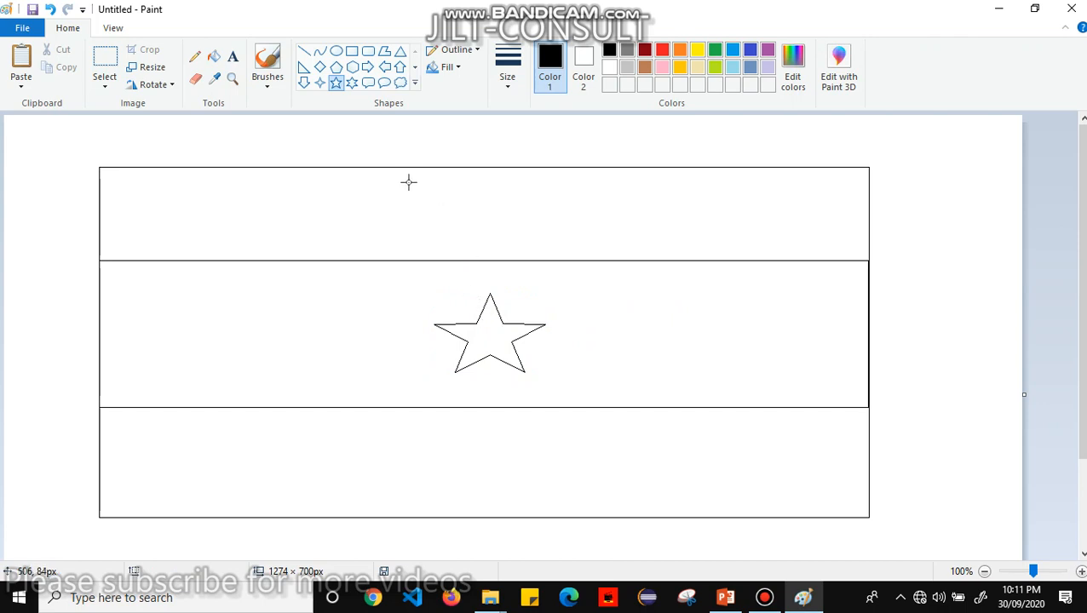
Step: Fill the top band with red and the middle band around the star with yellow
{"action": "left_click", "coordinate": [214, 59]}
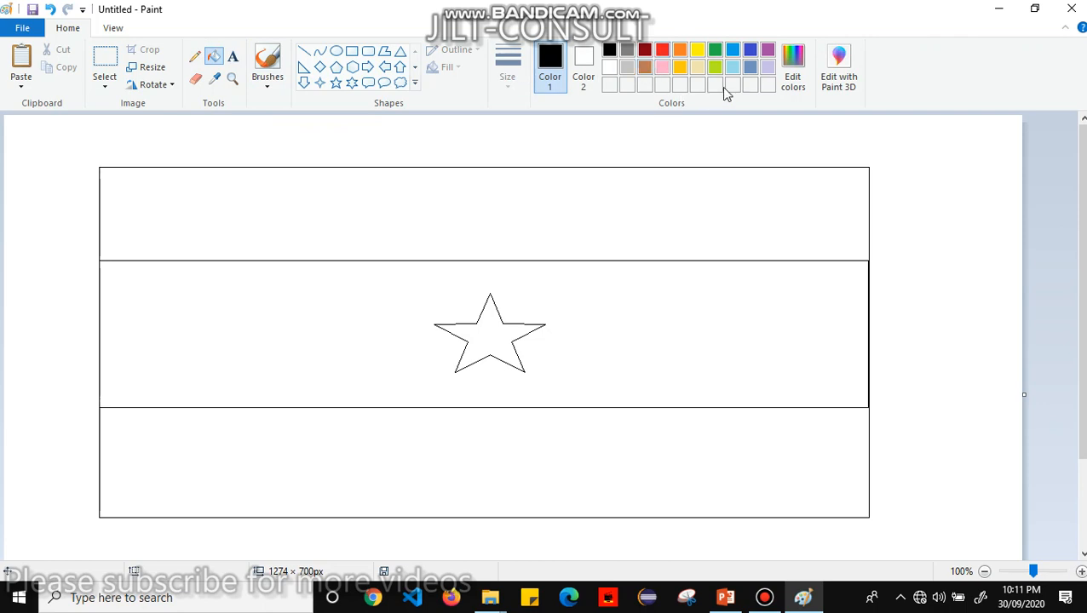
{"action": "left_click", "coordinate": [663, 52]}
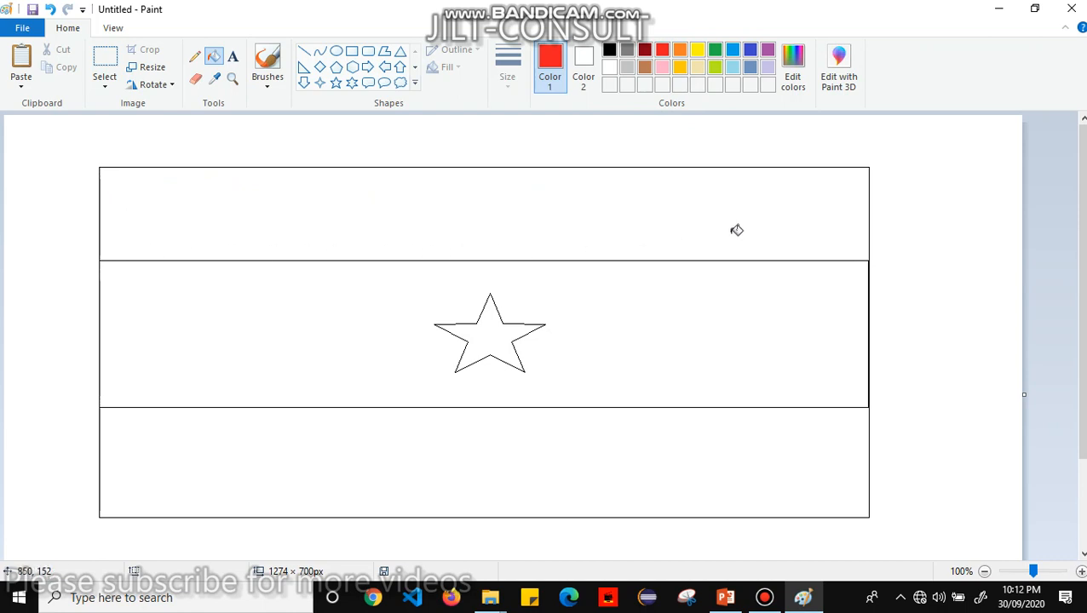
{"action": "left_click", "coordinate": [332, 212]}
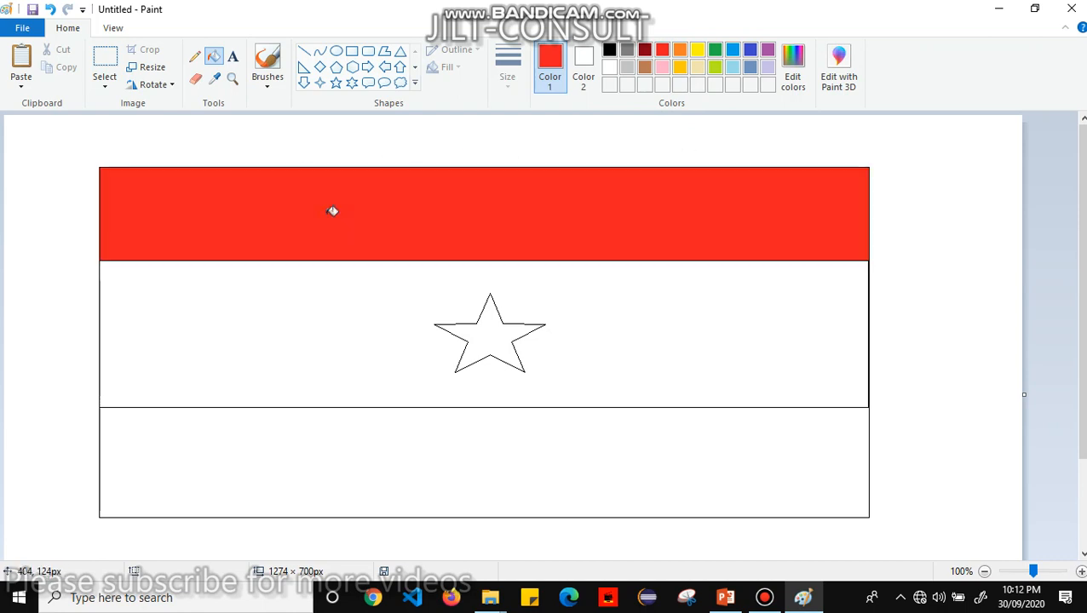
{"action": "left_click", "coordinate": [697, 52]}
{"action": "left_click", "coordinate": [575, 322]}
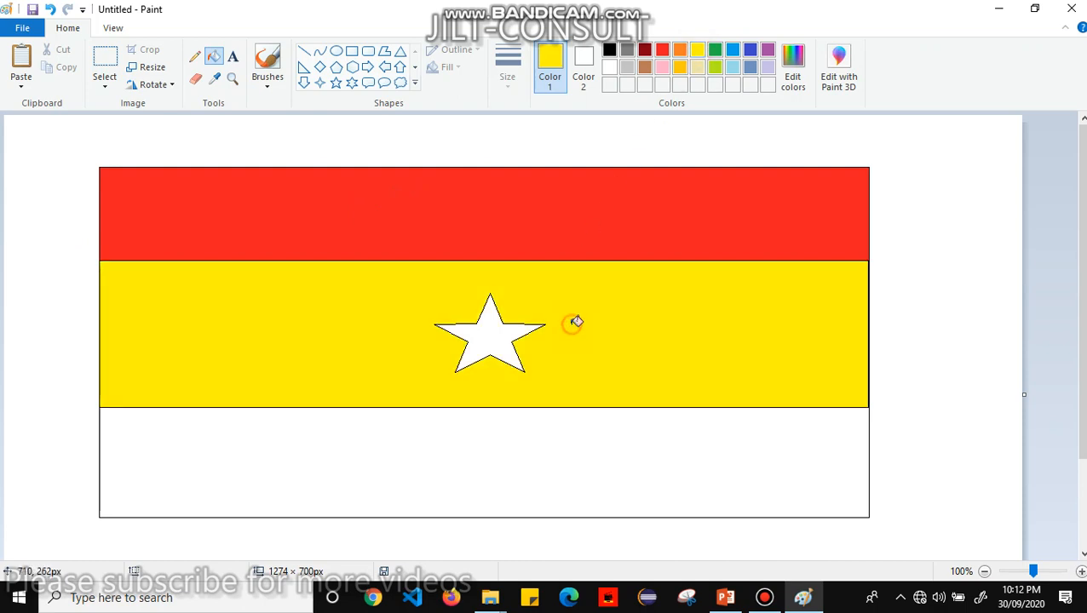
Step: Fill the lowest band with green and the star with black
{"action": "left_click", "coordinate": [715, 49]}
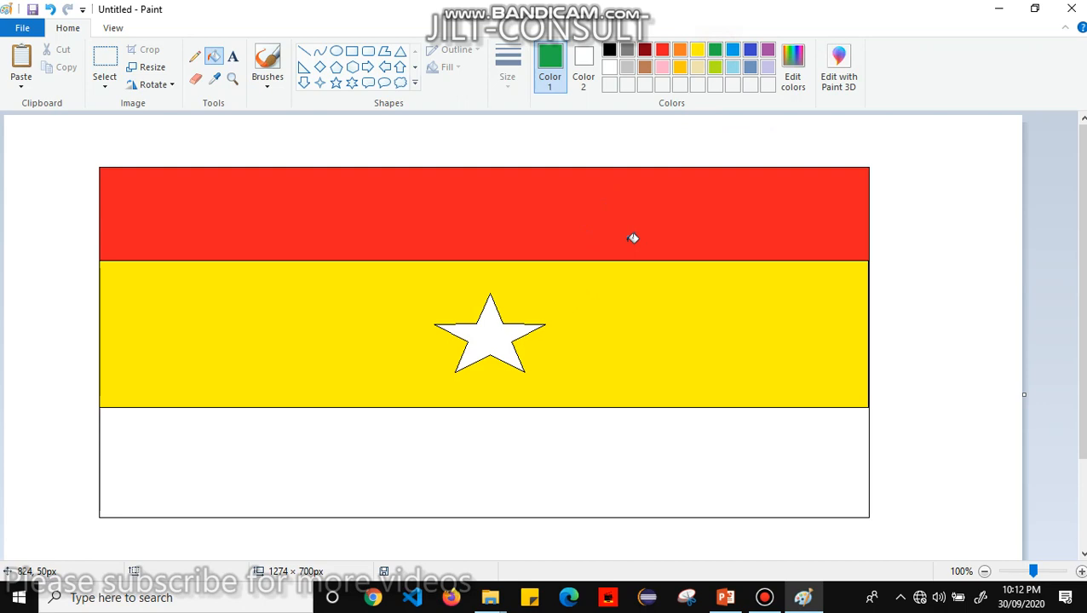
{"action": "left_click", "coordinate": [536, 437]}
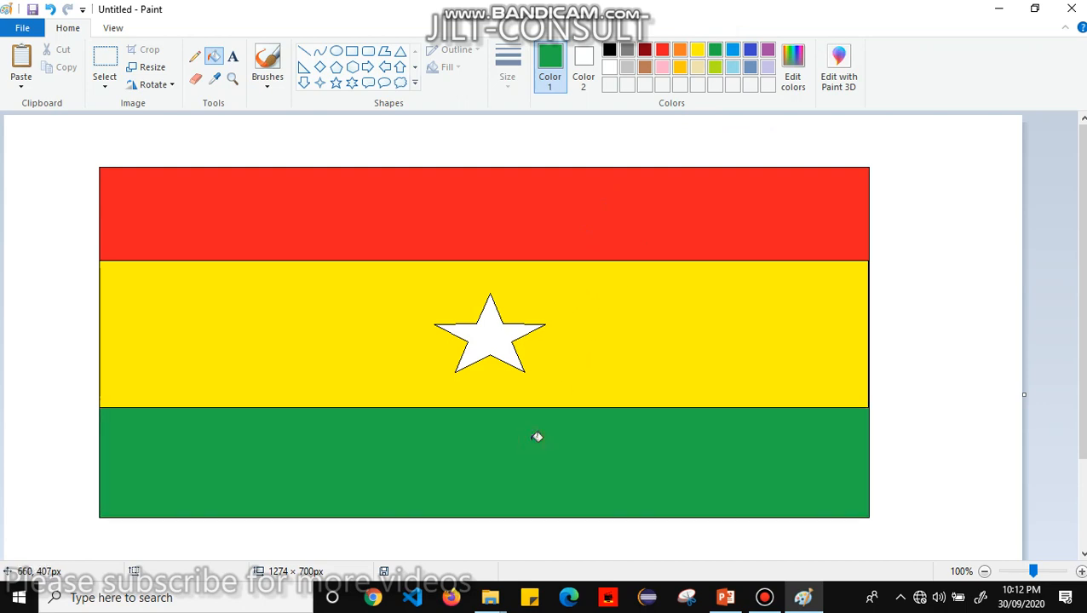
{"action": "left_click", "coordinate": [610, 53]}
{"action": "left_click", "coordinate": [502, 331]}
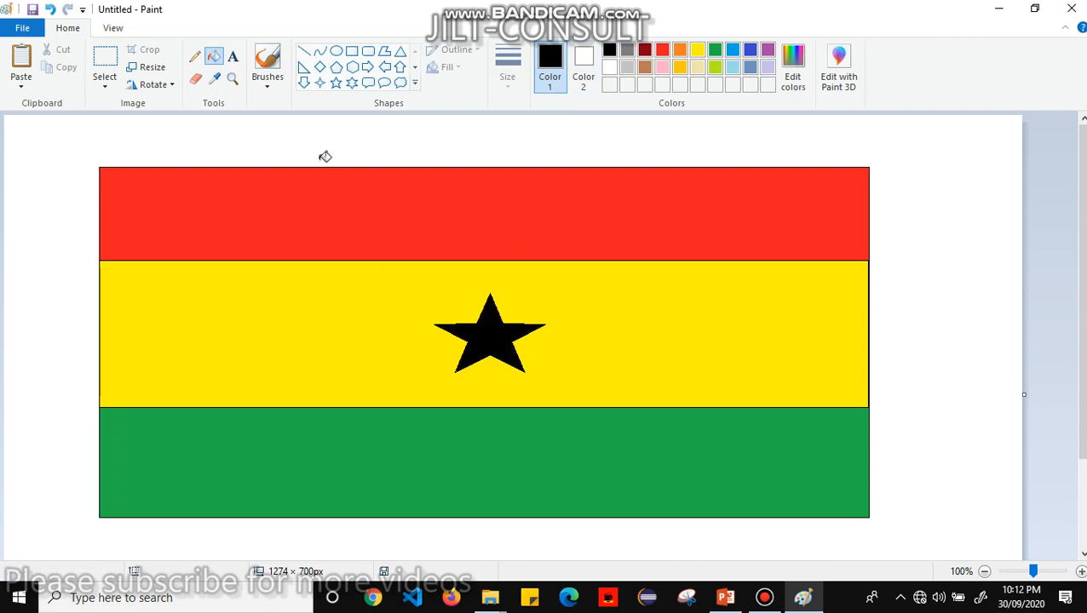
Step: Add the text "GHANA FLAG" in the red band, enlarge its text box to about 525 × 84 px and shift it towards the middle
{"action": "left_click", "coordinate": [351, 52]}
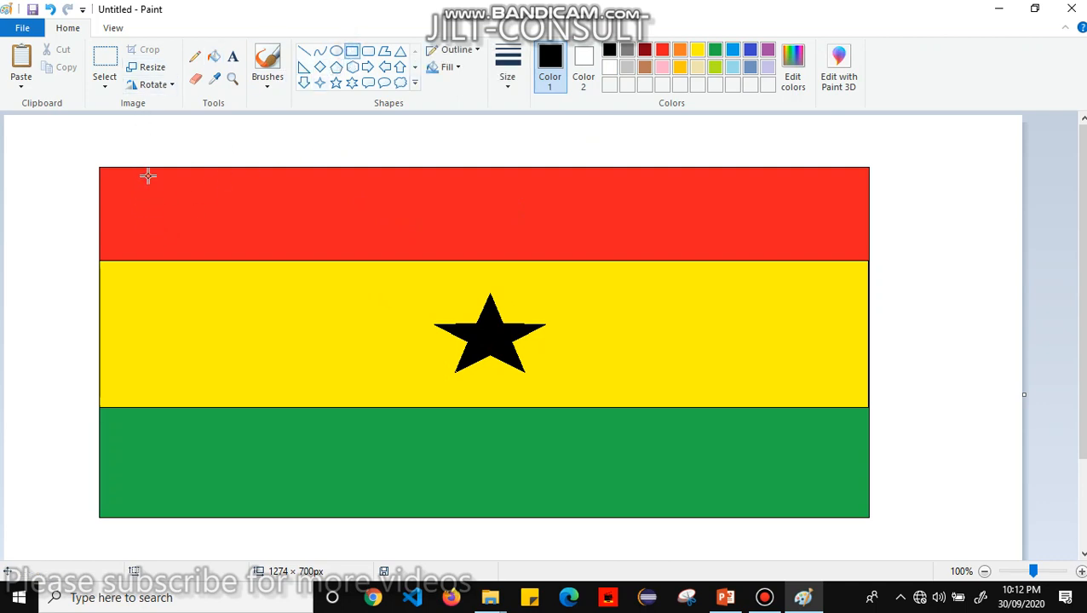
{"action": "left_click", "coordinate": [233, 58]}
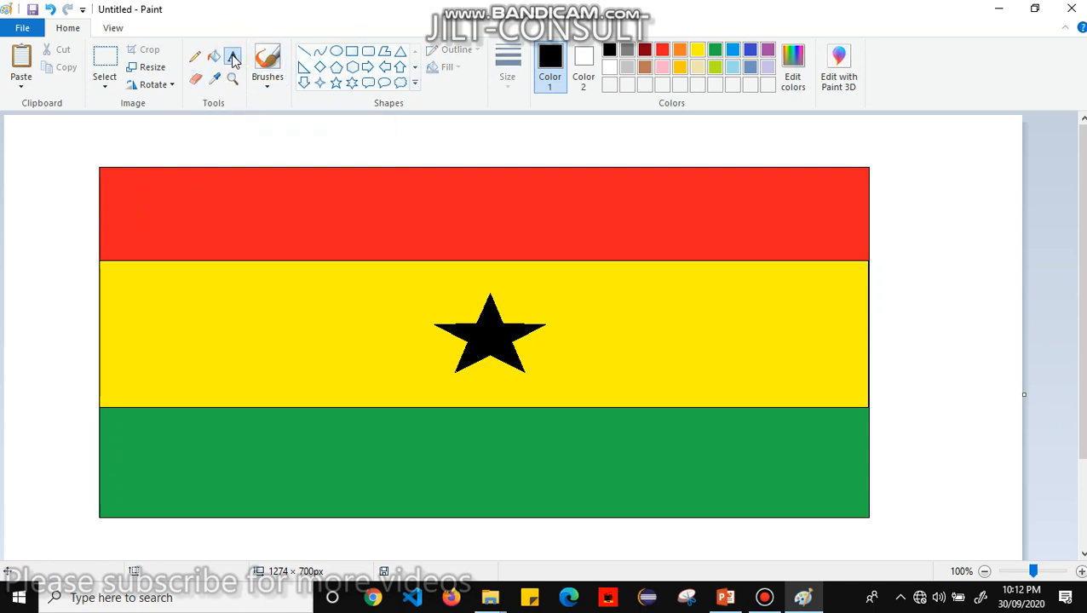
{"action": "left_click", "coordinate": [248, 224]}
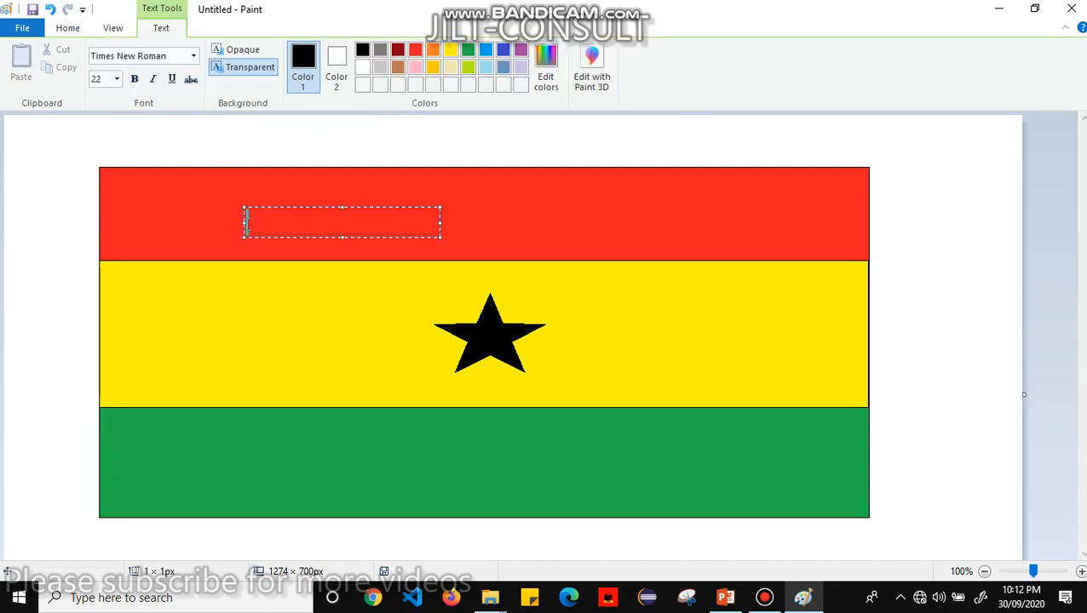
{"action": "type", "text": "GHNA"}
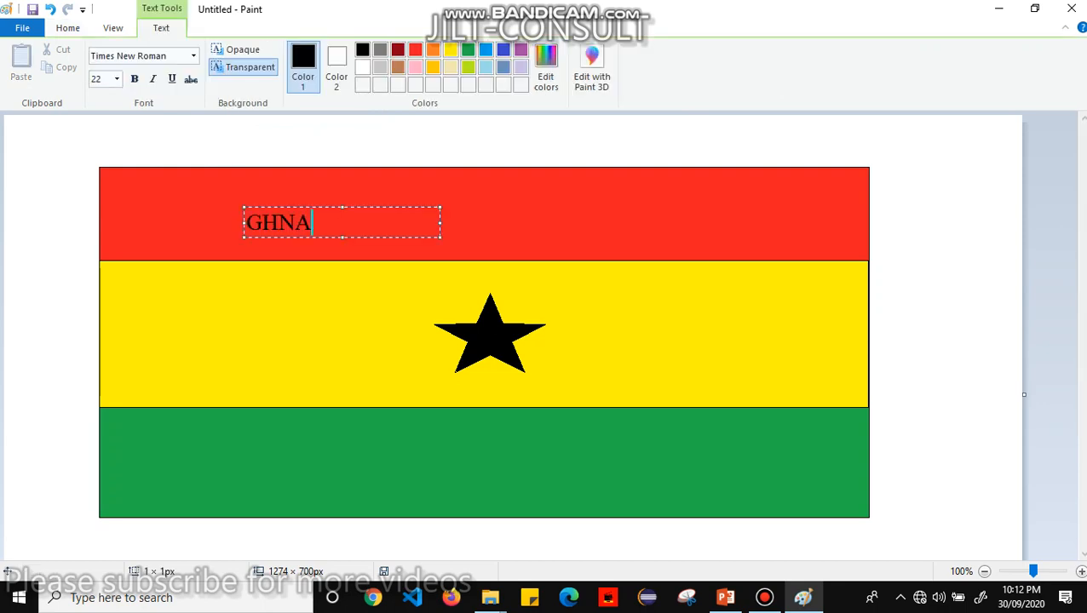
{"action": "key", "text": "BackSpace"}
{"action": "type", "text": "ANA FLAG"}
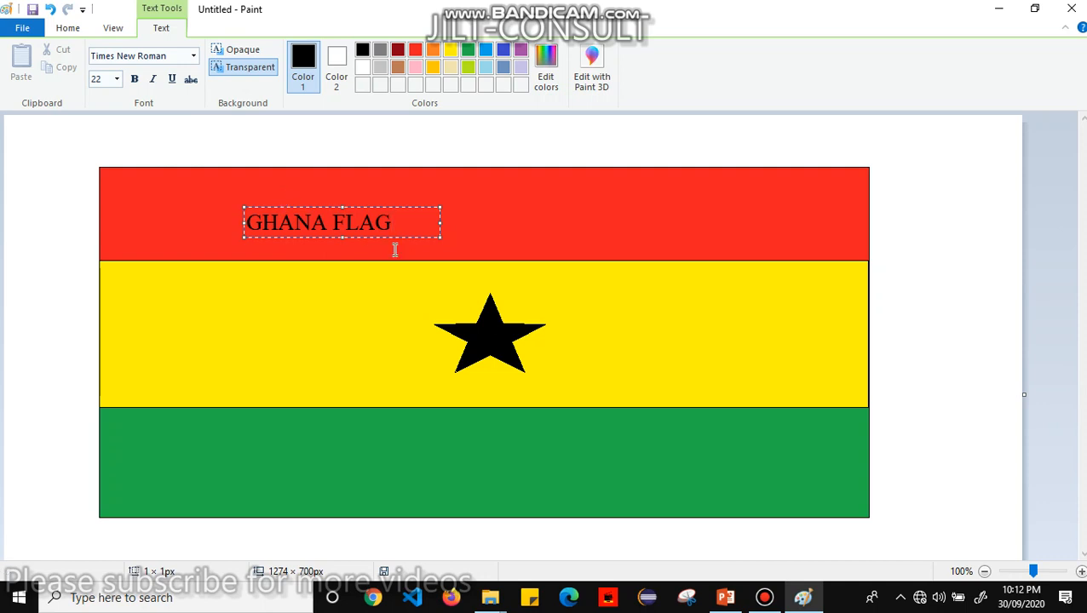
{"action": "left_click_drag", "start_coordinate": [439, 236], "coordinate": [660, 269]}
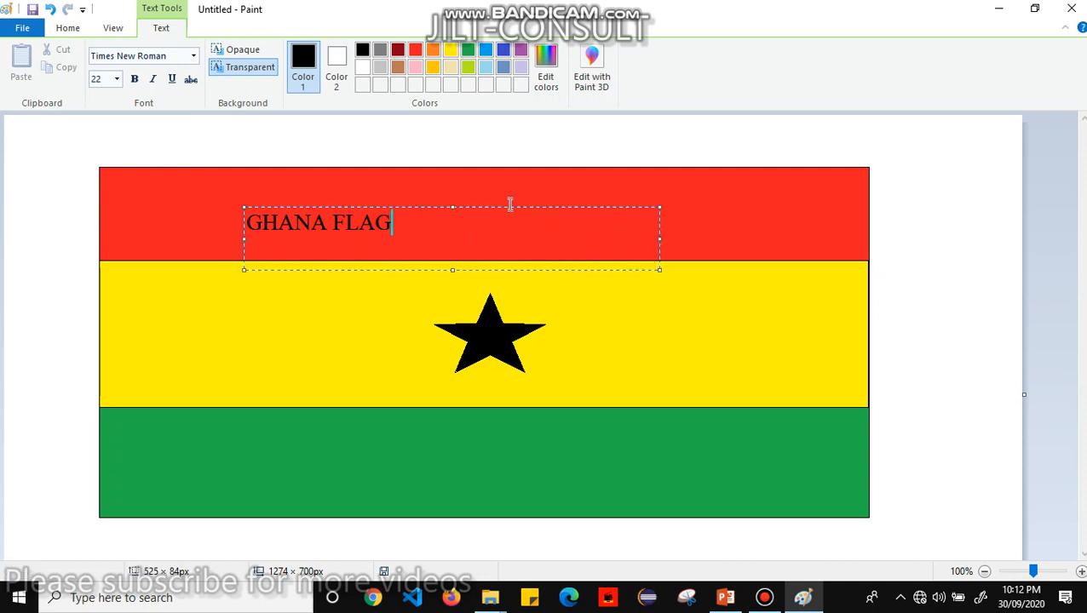
{"action": "left_click_drag", "start_coordinate": [509, 207], "coordinate": [582, 201]}
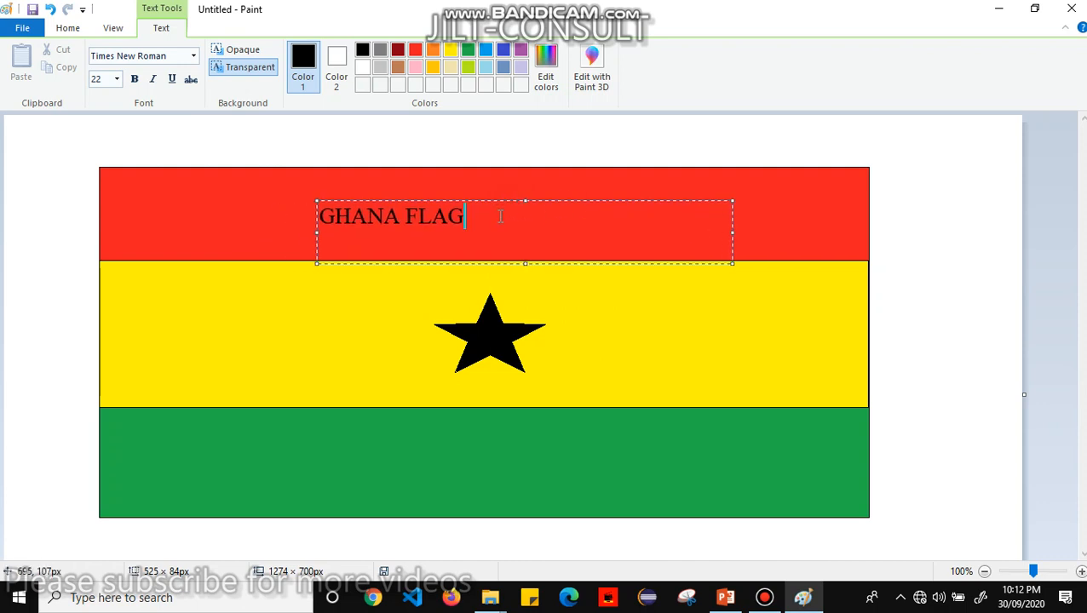
Step: Set the font size of the whole "GHANA FLAG" text to 28 and move its box further towards the right
{"action": "key", "text": "ctrl+a"}
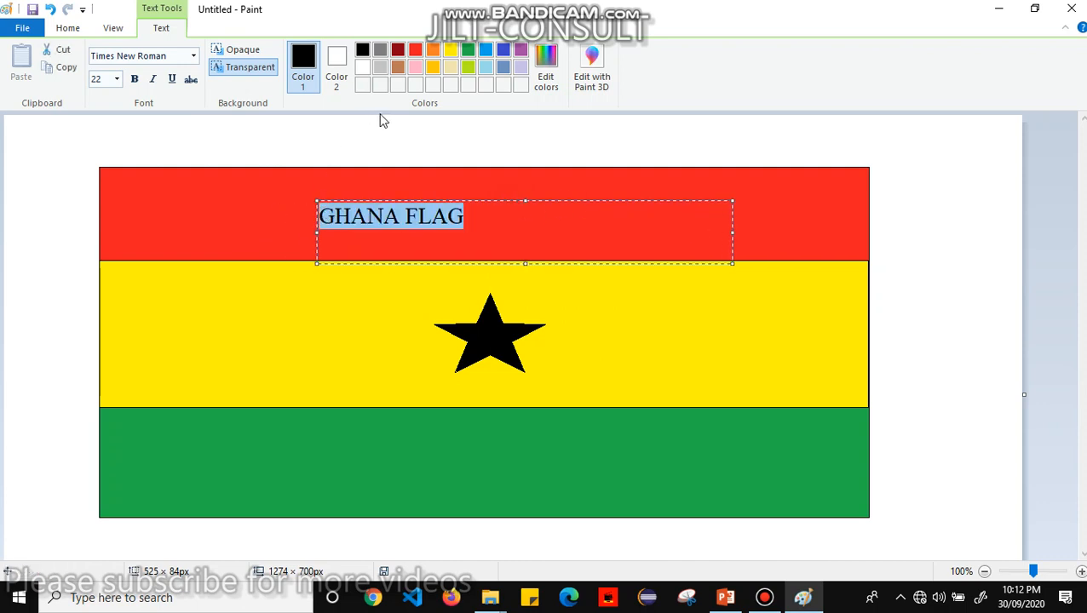
{"action": "left_click", "coordinate": [68, 28]}
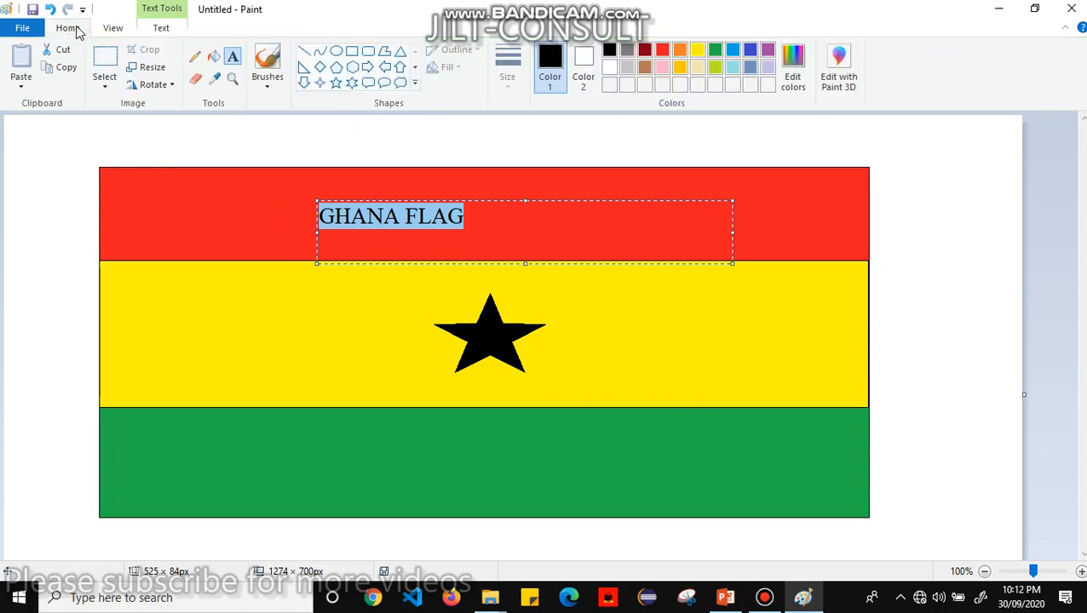
{"action": "left_click", "coordinate": [158, 28]}
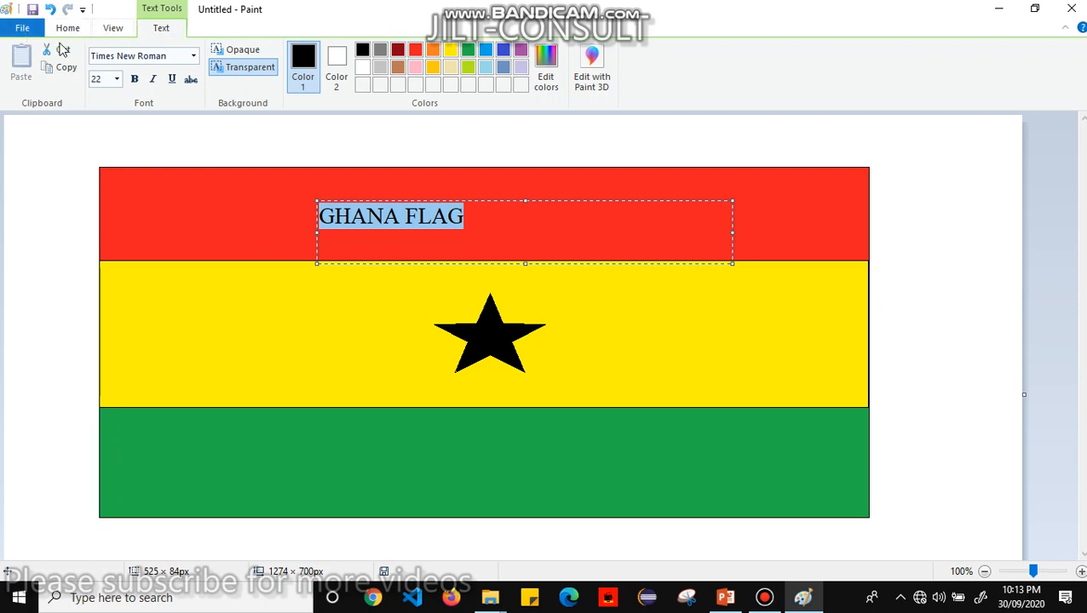
{"action": "left_click", "coordinate": [117, 79]}
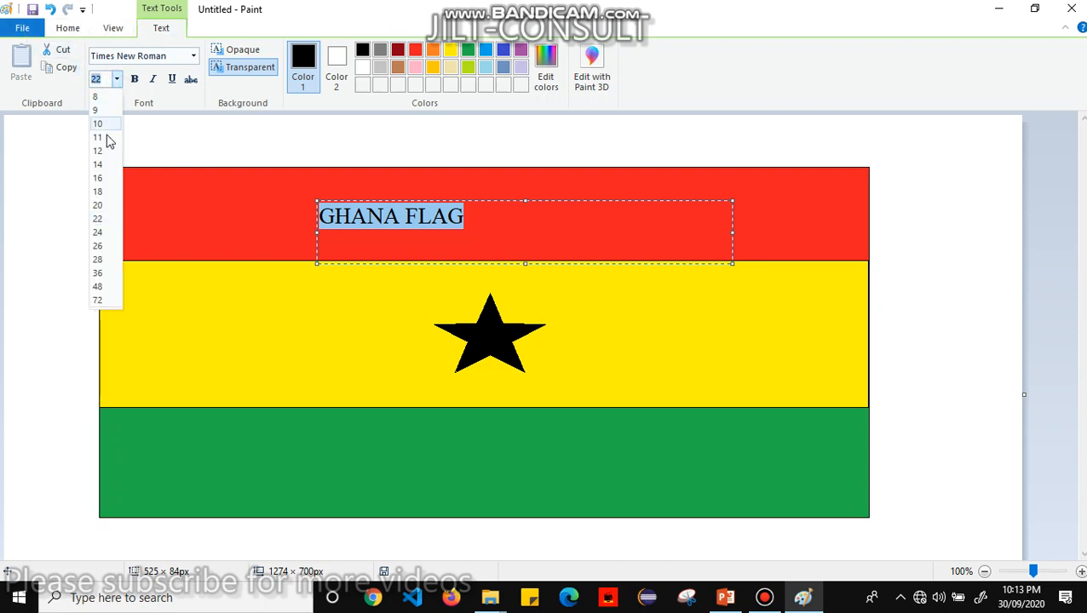
{"action": "left_click", "coordinate": [100, 260]}
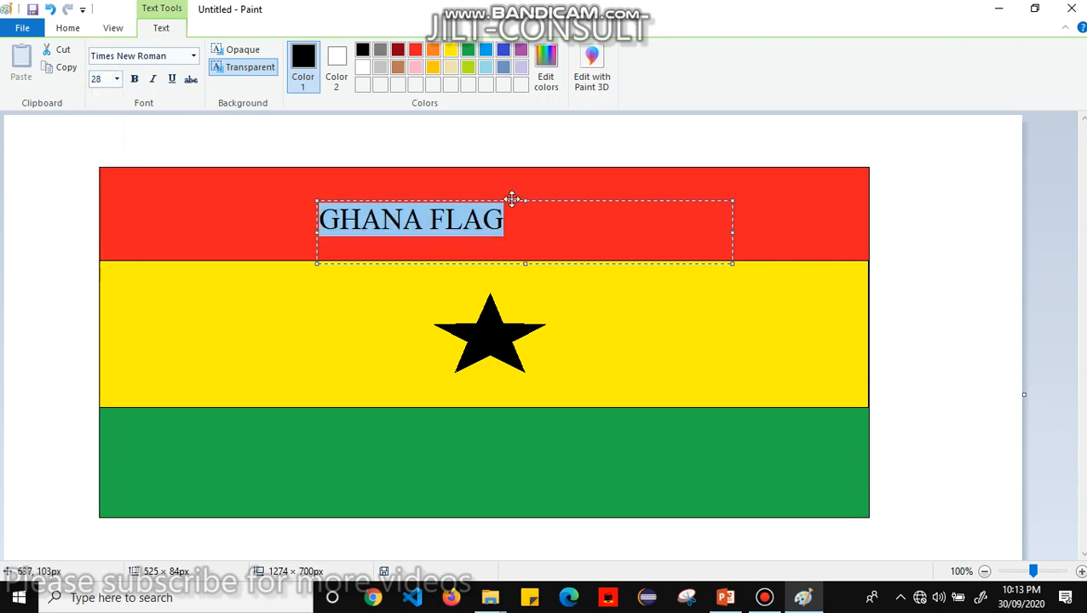
{"action": "left_click_drag", "start_coordinate": [508, 200], "coordinate": [581, 197]}
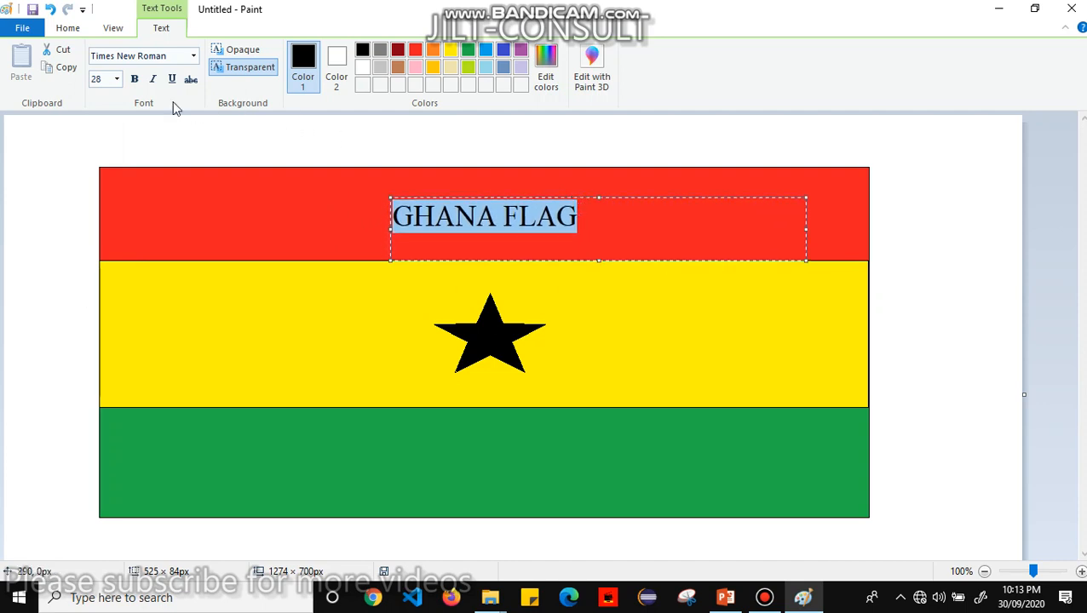
Step: Set the "GHANA FLAG" text to size 72 and enlarge its box to about 837 × 103 px over the red band
{"action": "left_click", "coordinate": [117, 79]}
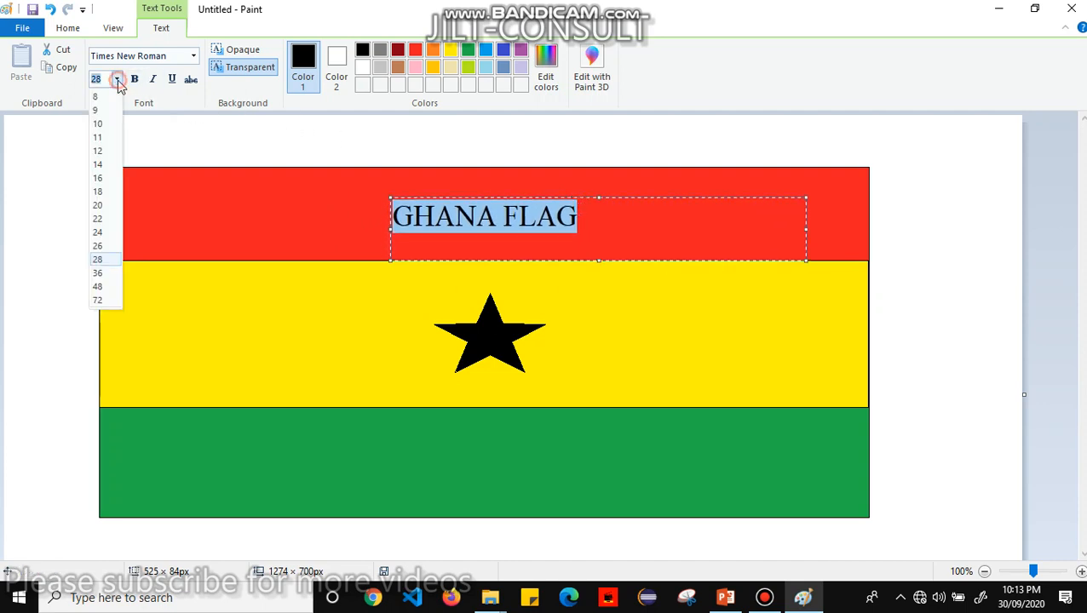
{"action": "left_click", "coordinate": [100, 301]}
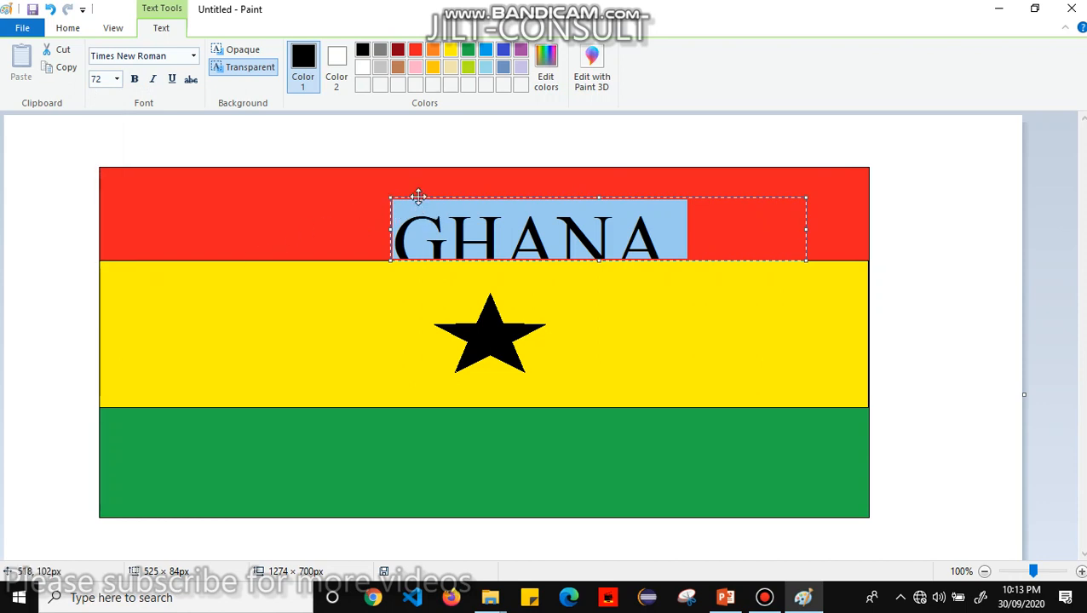
{"action": "left_click_drag", "start_coordinate": [417, 197], "coordinate": [303, 180]}
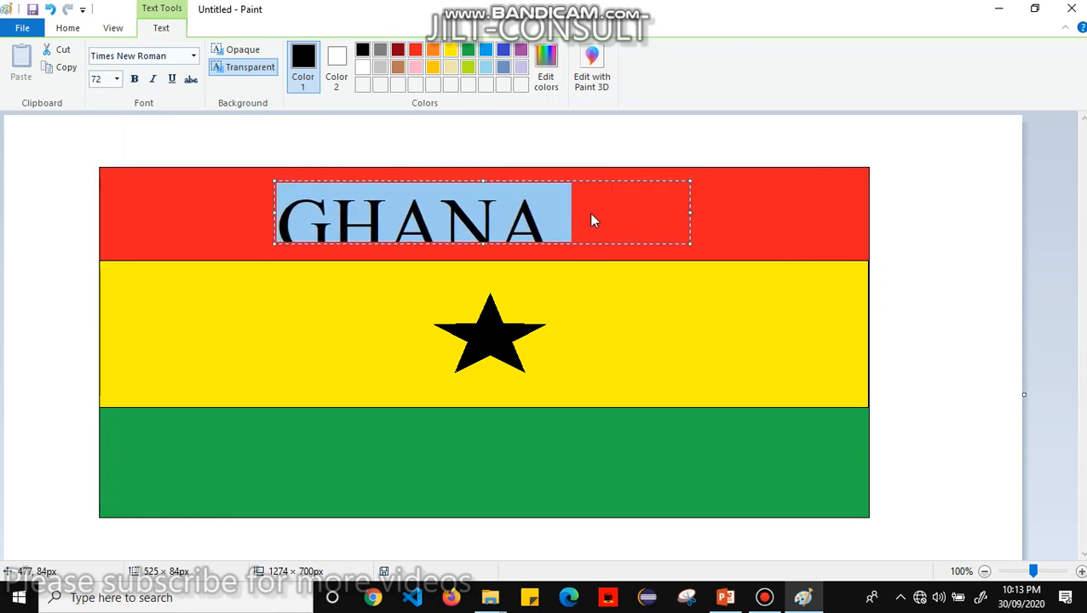
{"action": "left_click_drag", "start_coordinate": [697, 211], "coordinate": [858, 213]}
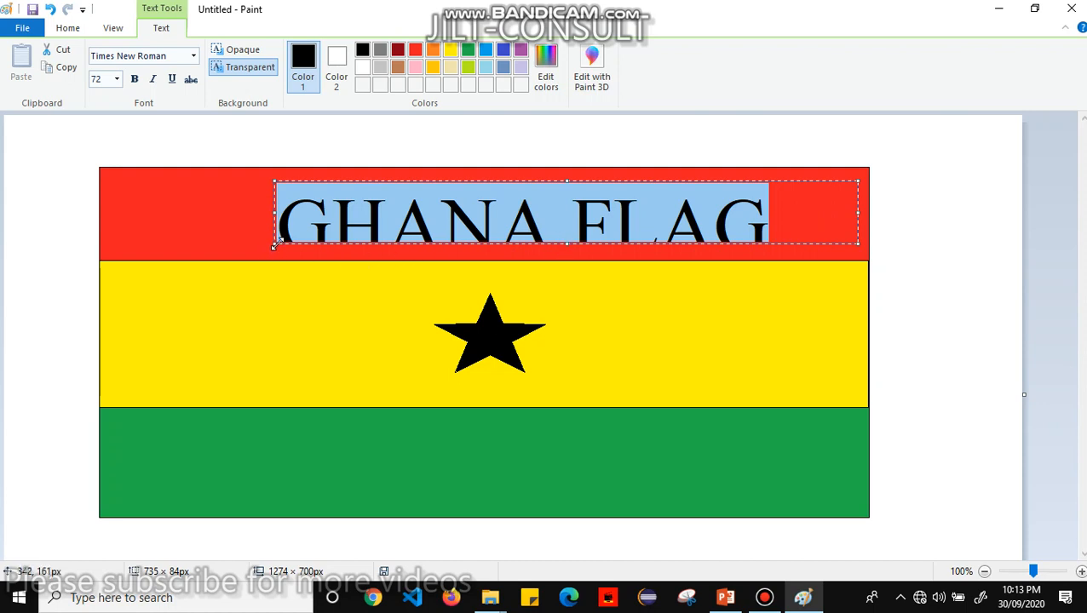
{"action": "left_click_drag", "start_coordinate": [271, 213], "coordinate": [190, 212]}
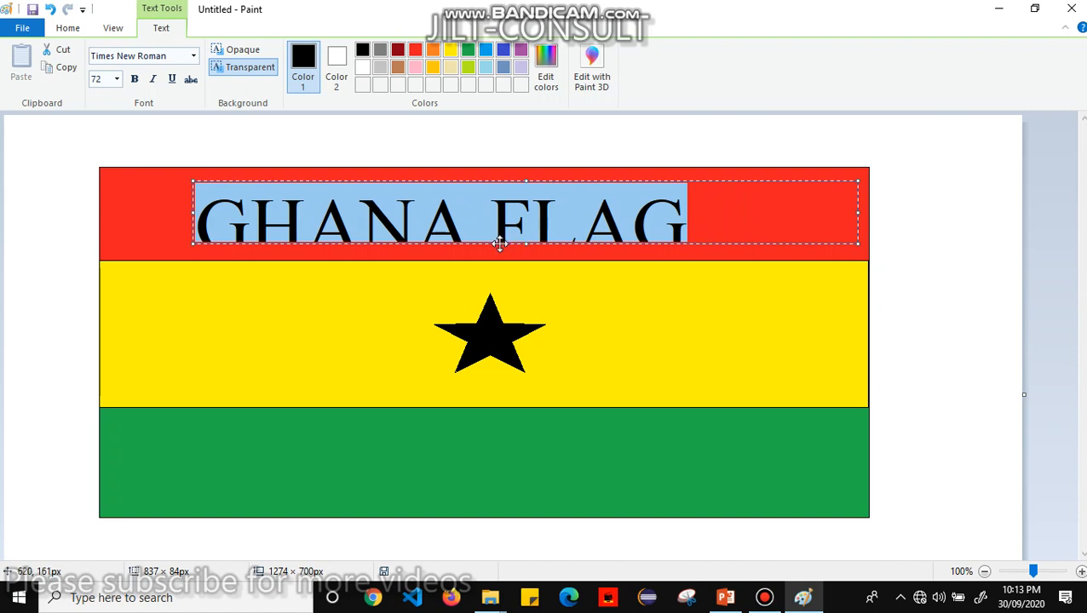
{"action": "left_click_drag", "start_coordinate": [501, 248], "coordinate": [566, 260]}
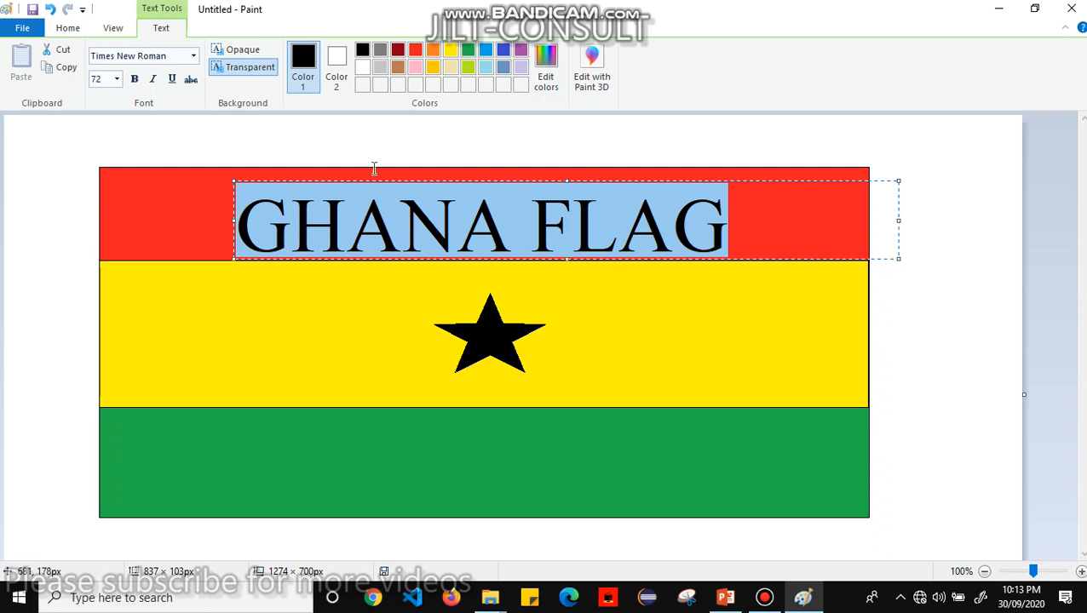
Step: Color the "GHANA FLAG" text white, nudge it slightly upward and commit it to the picture
{"action": "left_click", "coordinate": [363, 67]}
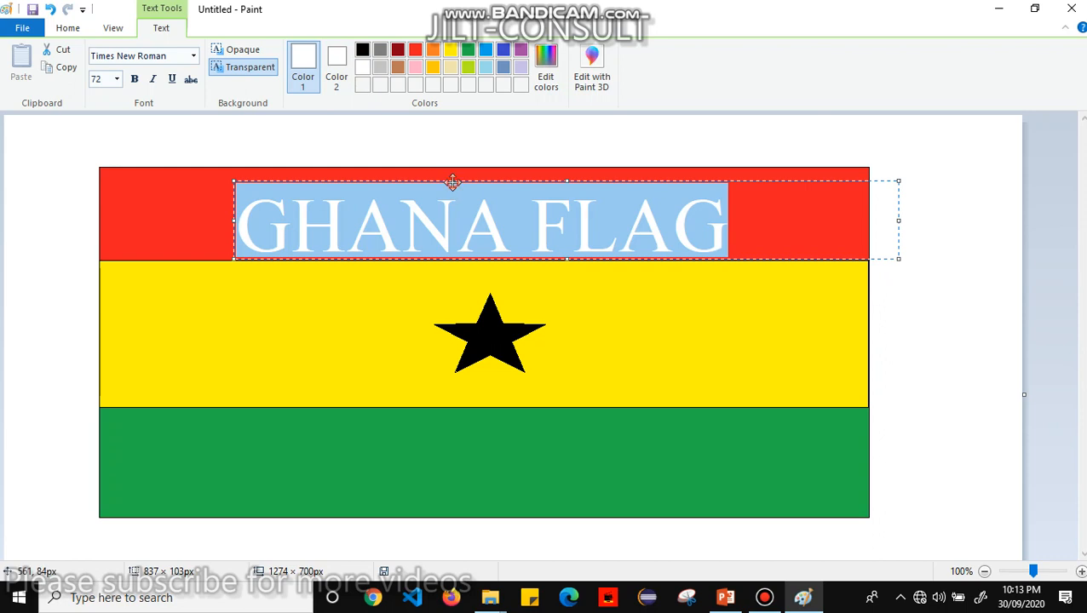
{"action": "left_click_drag", "start_coordinate": [452, 182], "coordinate": [452, 178]}
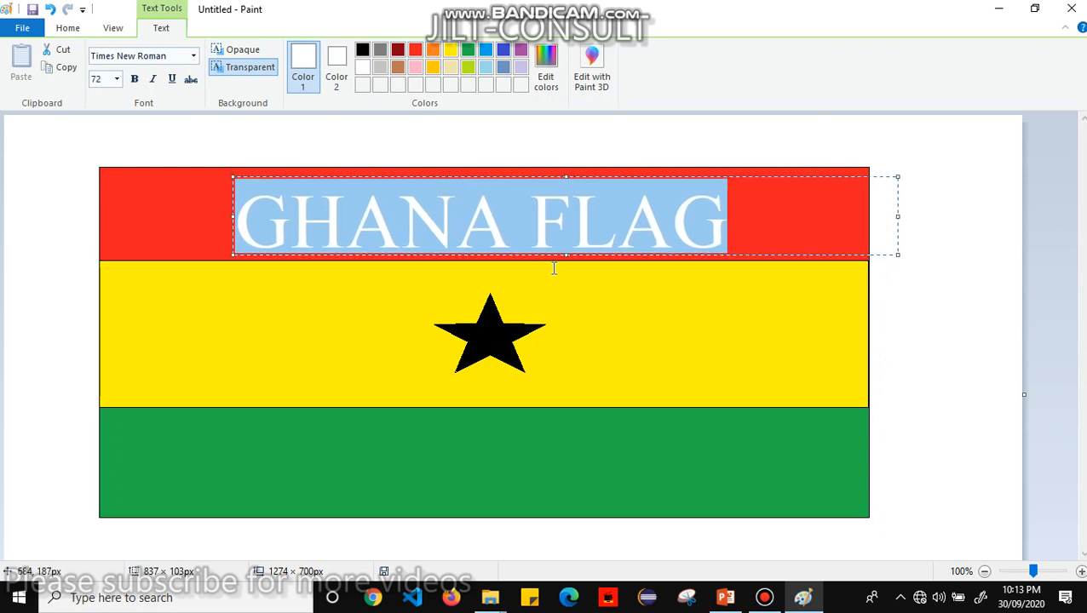
{"action": "left_click", "coordinate": [610, 306]}
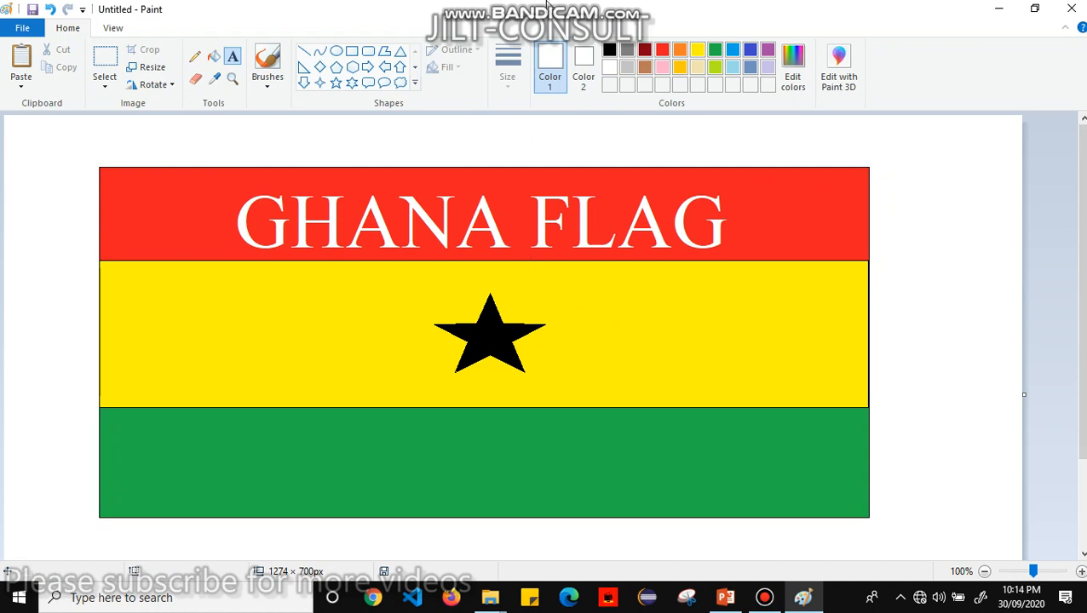
Step: Fill the letters of "FLAG" individually: F light blue, L yellow, A indigo and G orange
{"action": "mouse_move", "coordinate": [546, 7]}
{"action": "left_click", "coordinate": [213, 60]}
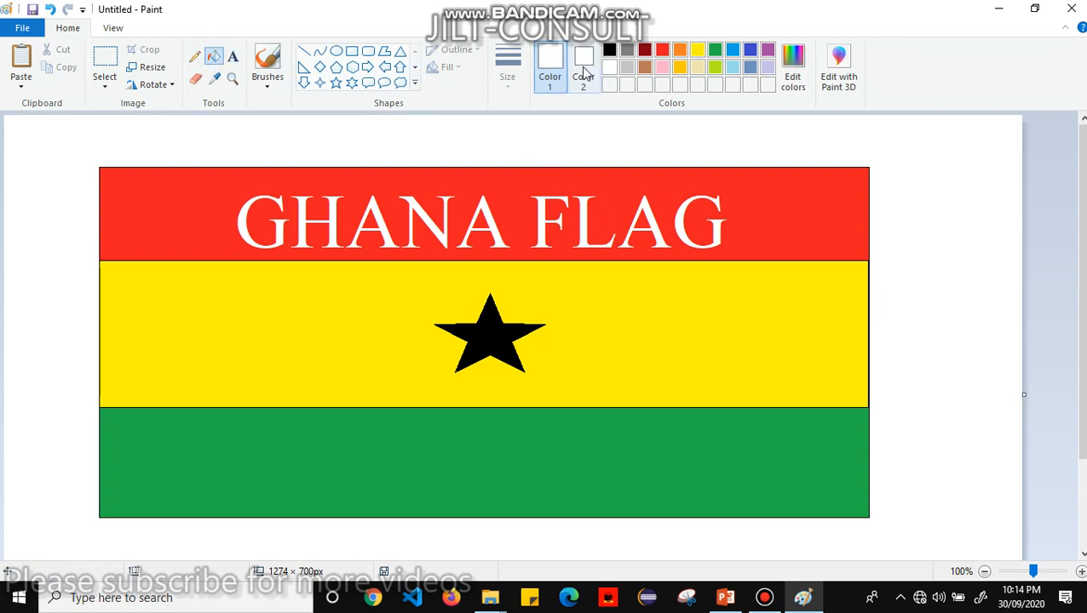
{"action": "left_click", "coordinate": [662, 50]}
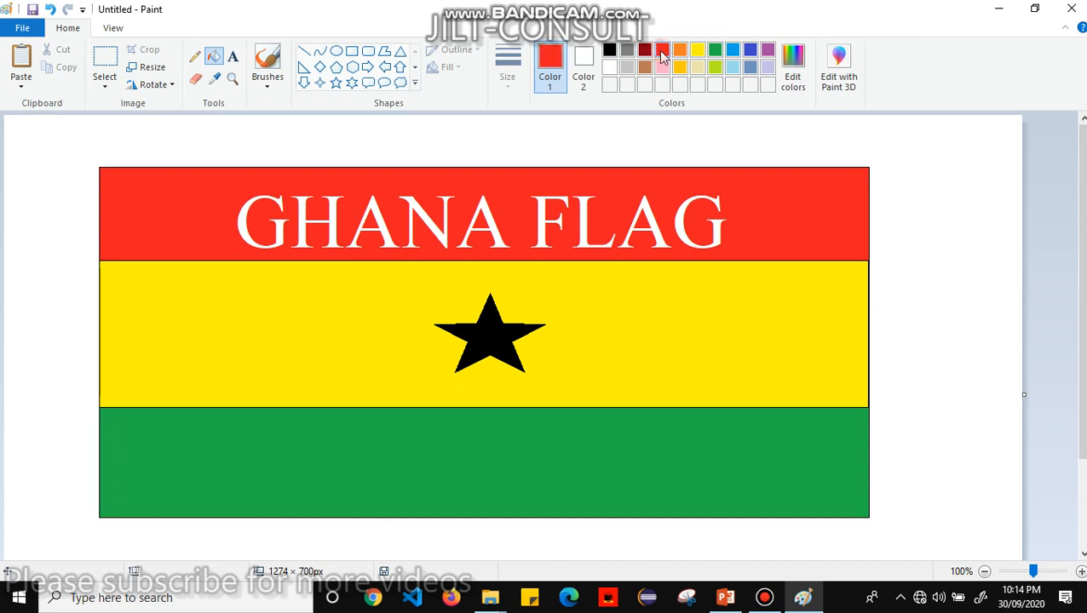
{"action": "left_click", "coordinate": [738, 51]}
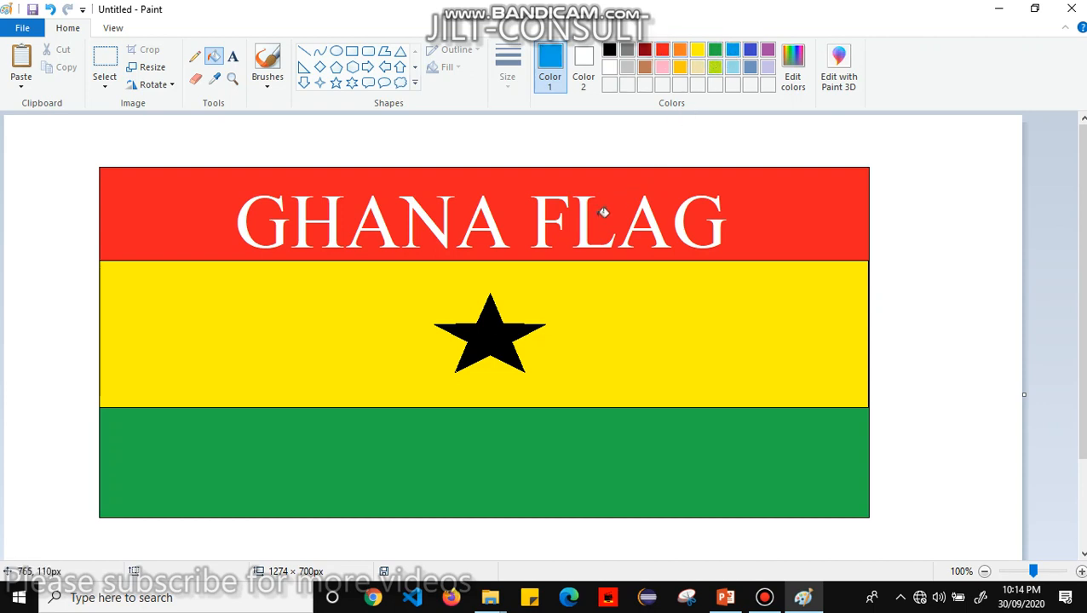
{"action": "left_click", "coordinate": [544, 222]}
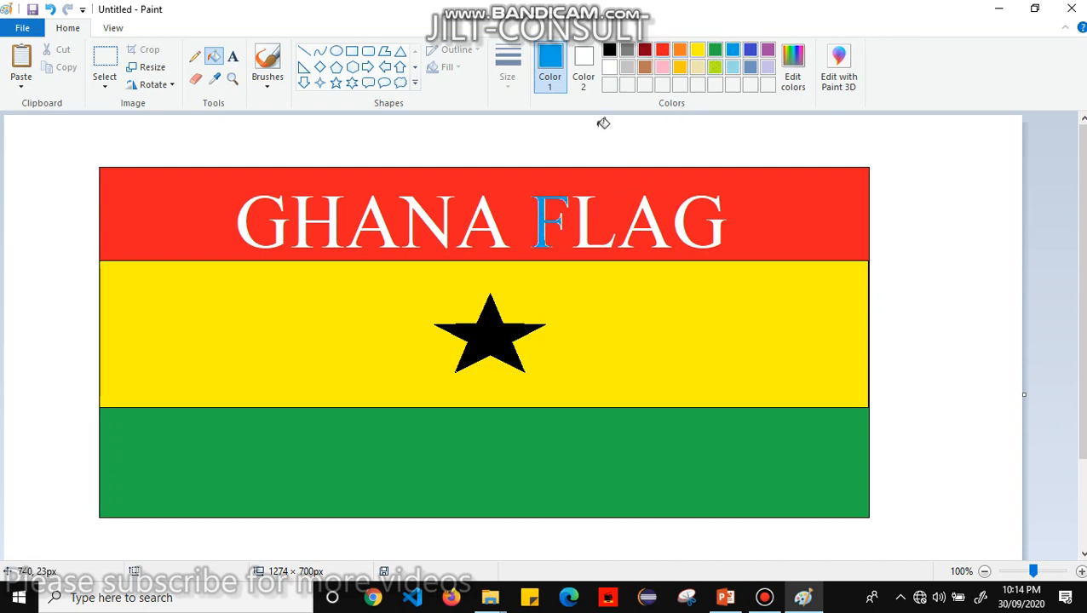
{"action": "left_click", "coordinate": [697, 50]}
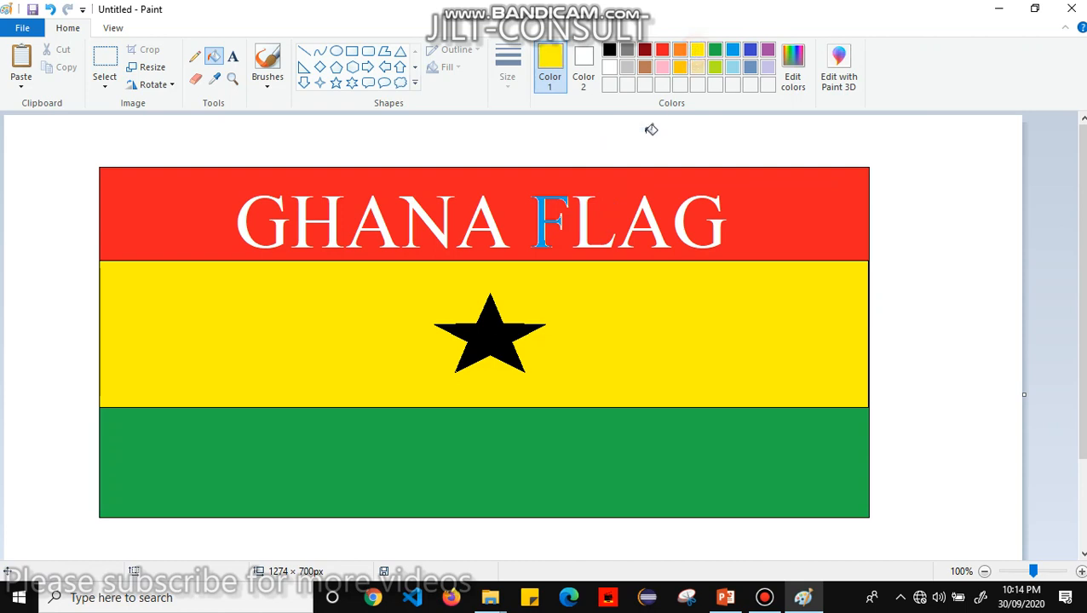
{"action": "left_click", "coordinate": [584, 213]}
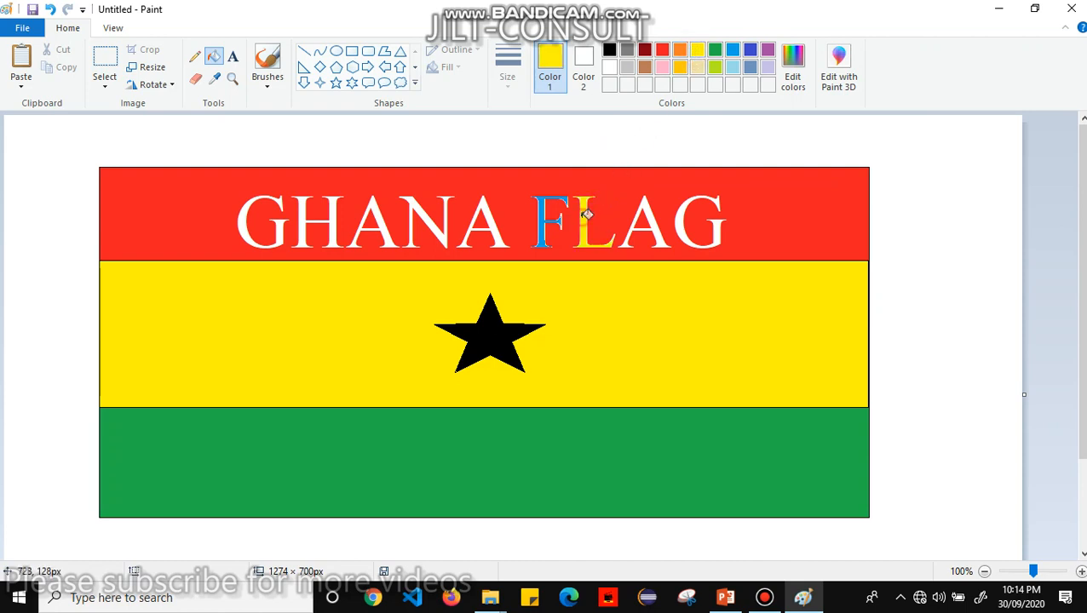
{"action": "left_click", "coordinate": [750, 51]}
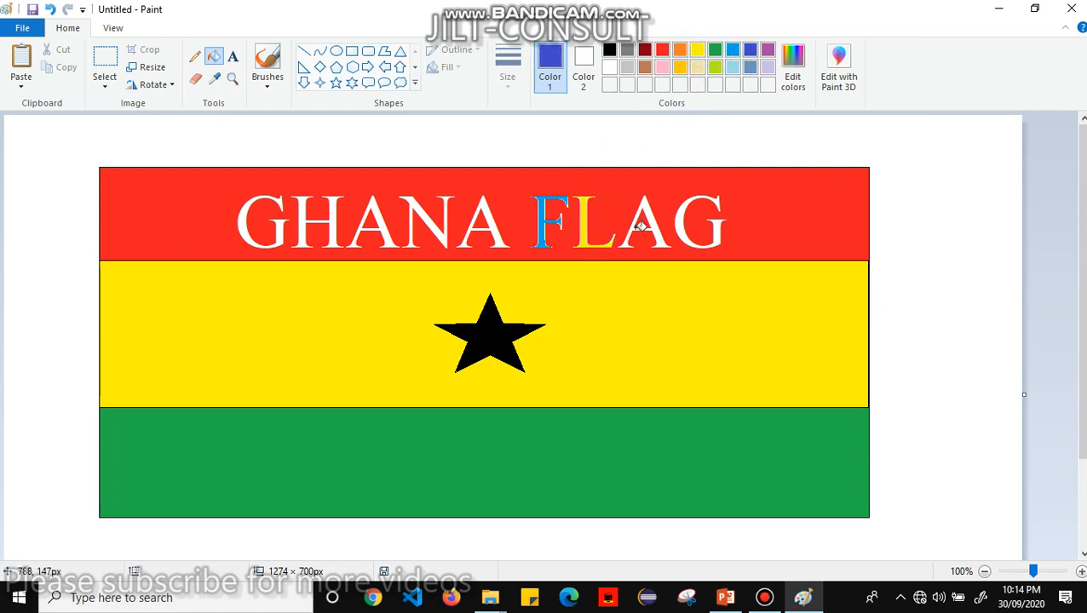
{"action": "left_click", "coordinate": [650, 206]}
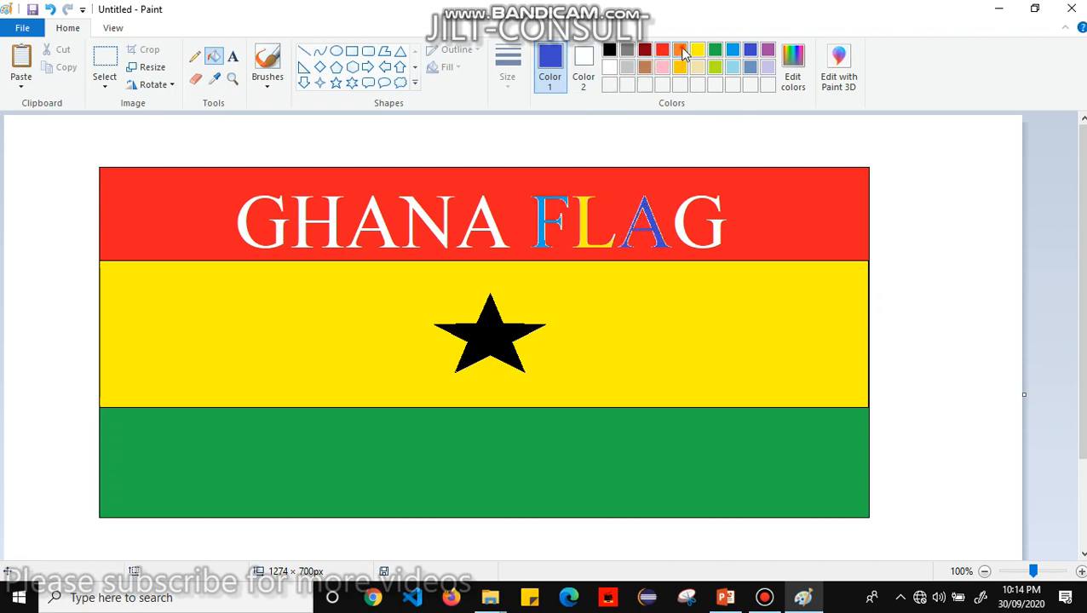
{"action": "left_click", "coordinate": [681, 51]}
{"action": "left_click", "coordinate": [684, 225]}
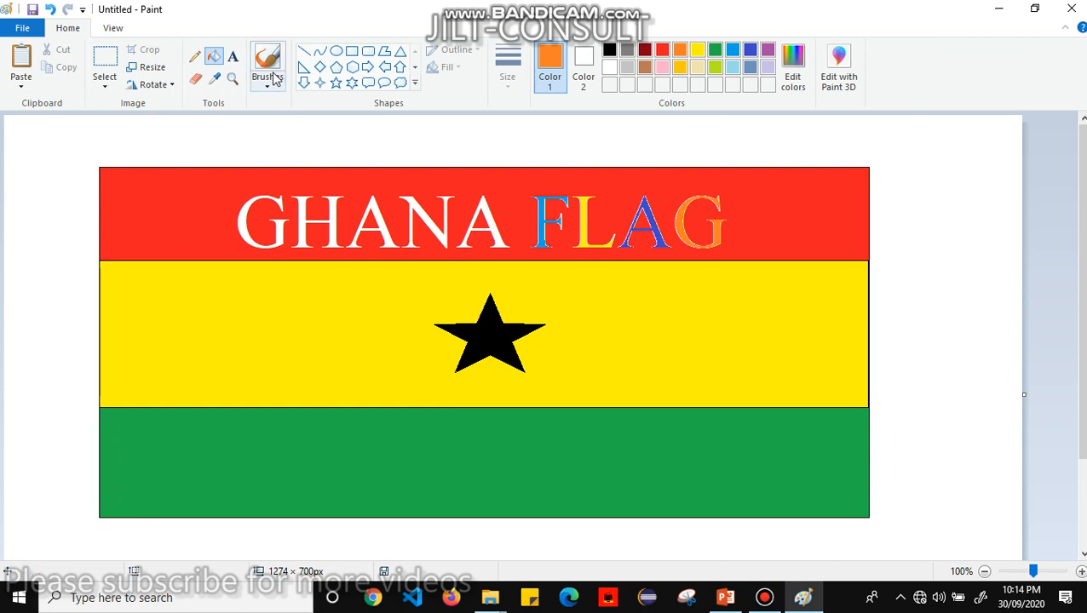
Step: Try to delete the word "FLAG" with a selection of about 273 × 88 px while the background color is white
{"action": "left_click", "coordinate": [103, 75]}
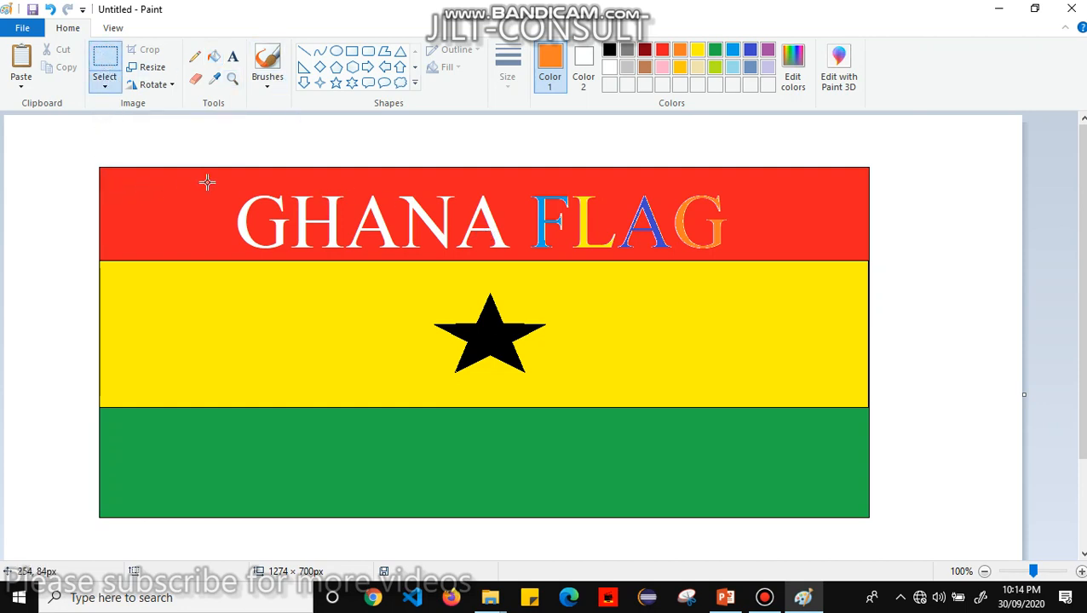
{"action": "mouse_move", "coordinate": [206, 182]}
{"action": "left_mouse_down"}
{"action": "mouse_move", "coordinate": [242, 207]}
{"action": "mouse_move", "coordinate": [195, 185]}
{"action": "left_mouse_up"}
{"action": "left_click_drag", "start_coordinate": [525, 185], "coordinate": [745, 256]}
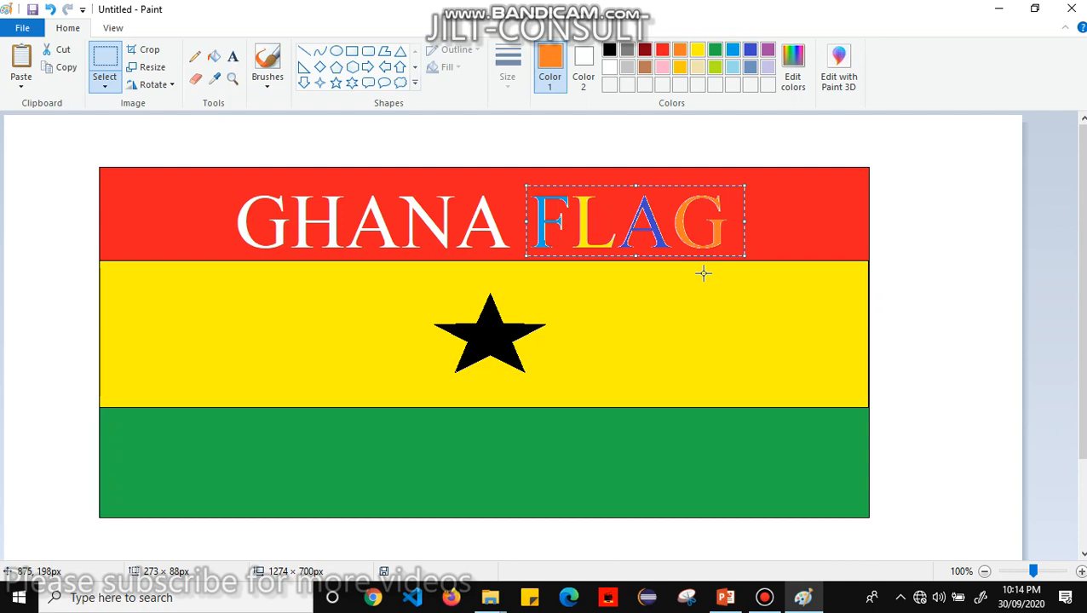
{"action": "key", "text": "Delete"}
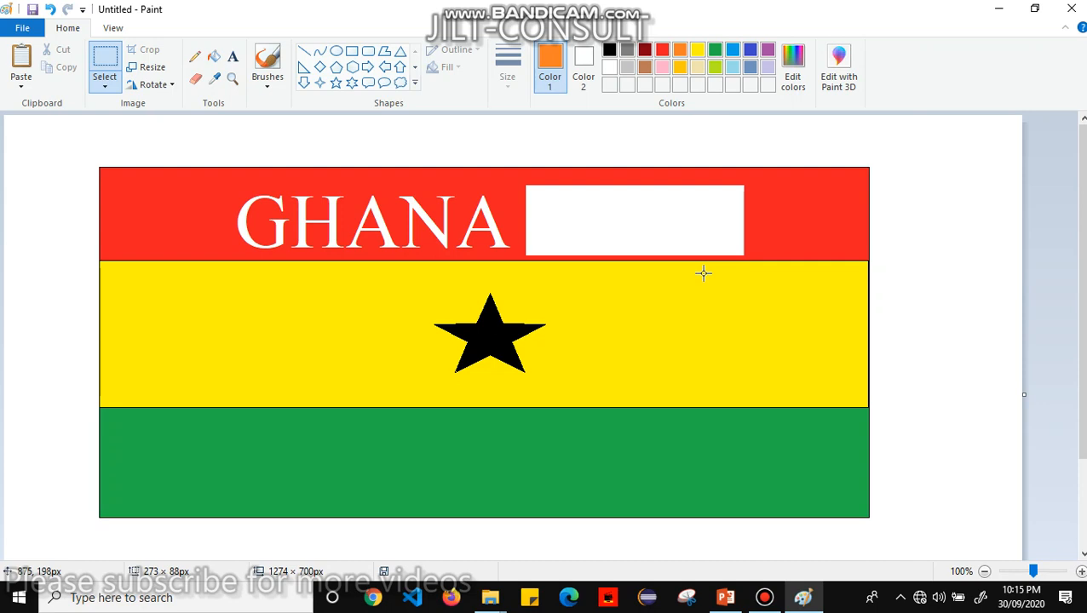
{"action": "key", "text": "ctrl+z"}
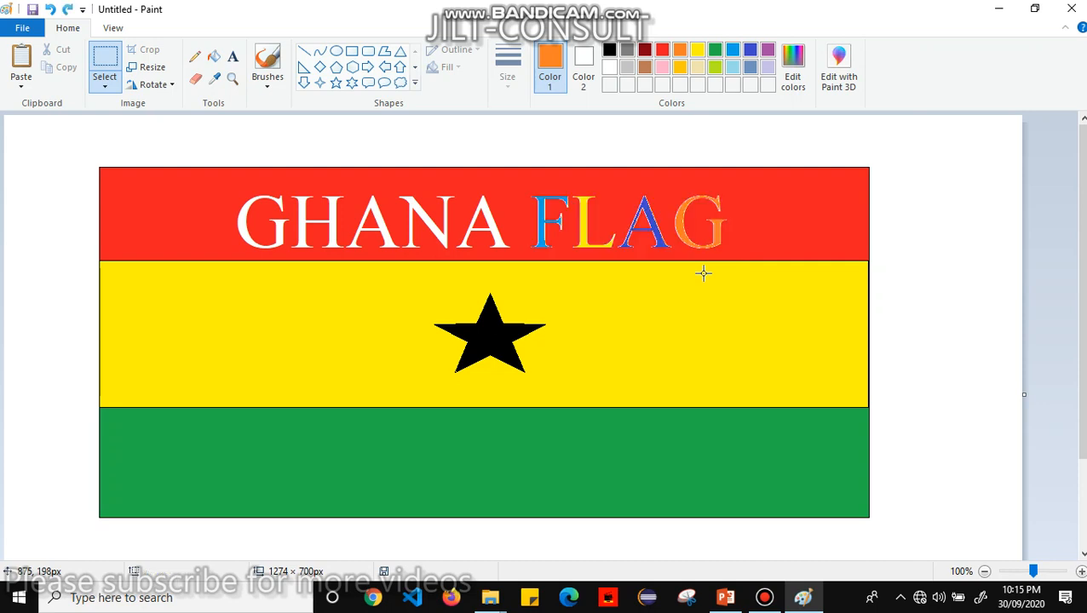
Step: Redo and undo the deletion of the word "FLAG" several times, ending with the deletion undone
{"action": "left_click", "coordinate": [69, 10]}
{"action": "left_click", "coordinate": [49, 10]}
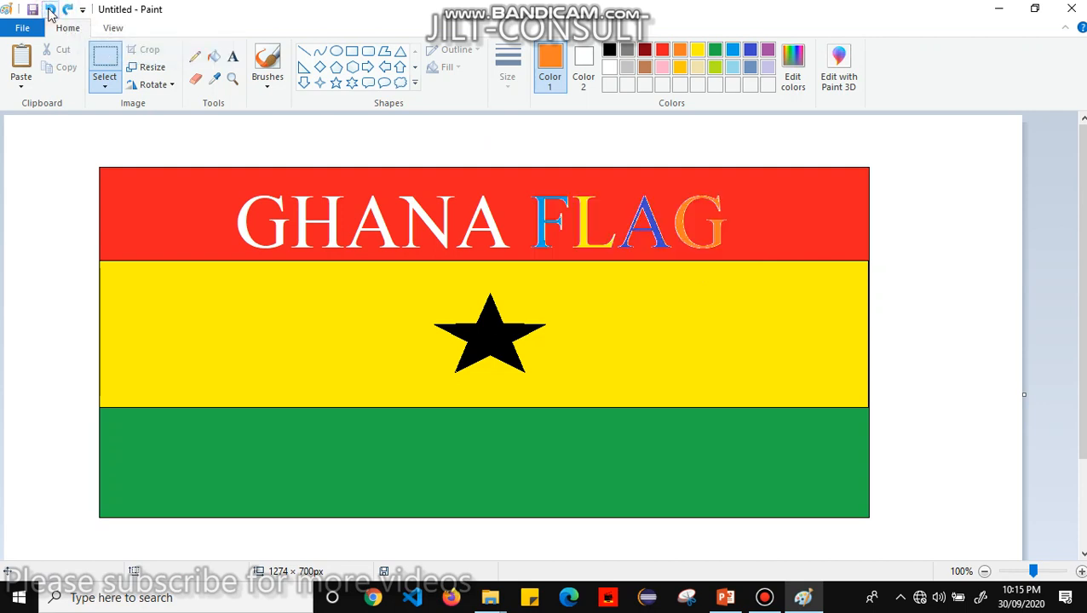
{"action": "left_click", "coordinate": [67, 10]}
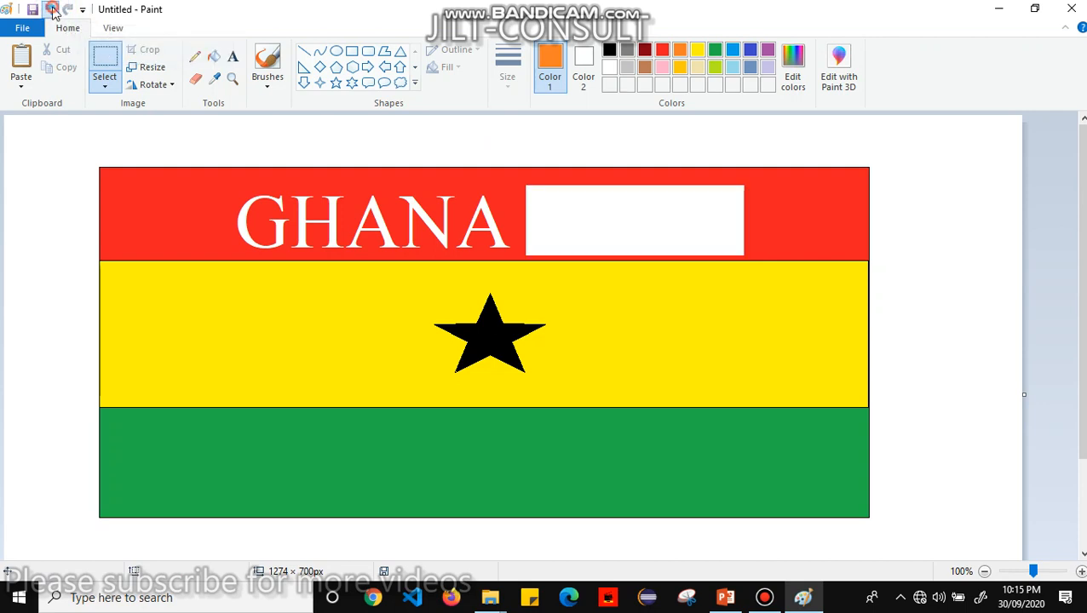
{"action": "left_click", "coordinate": [50, 10]}
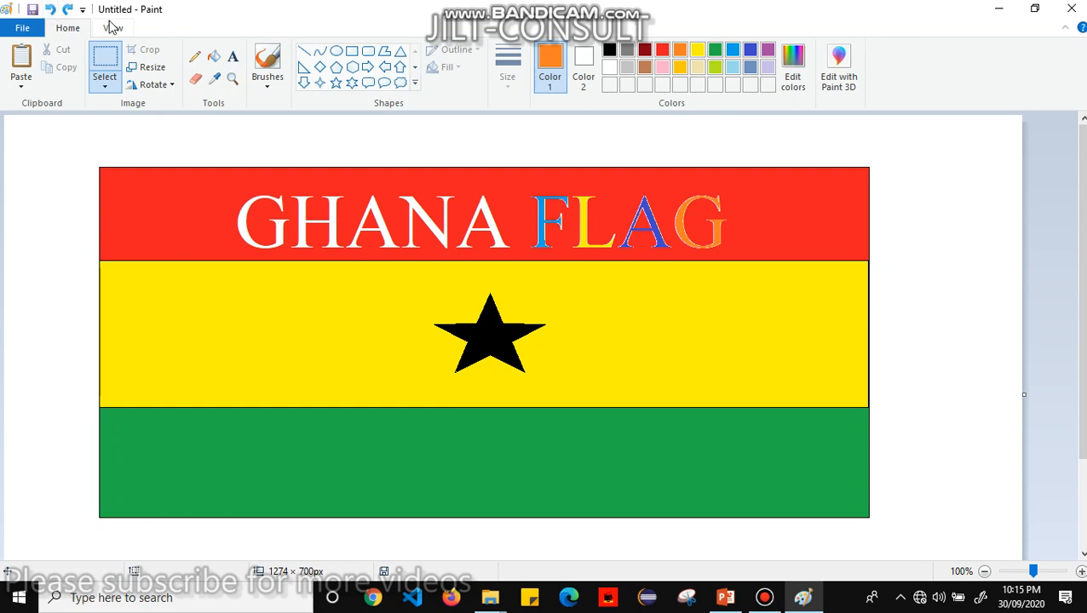
{"action": "left_click", "coordinate": [67, 10]}
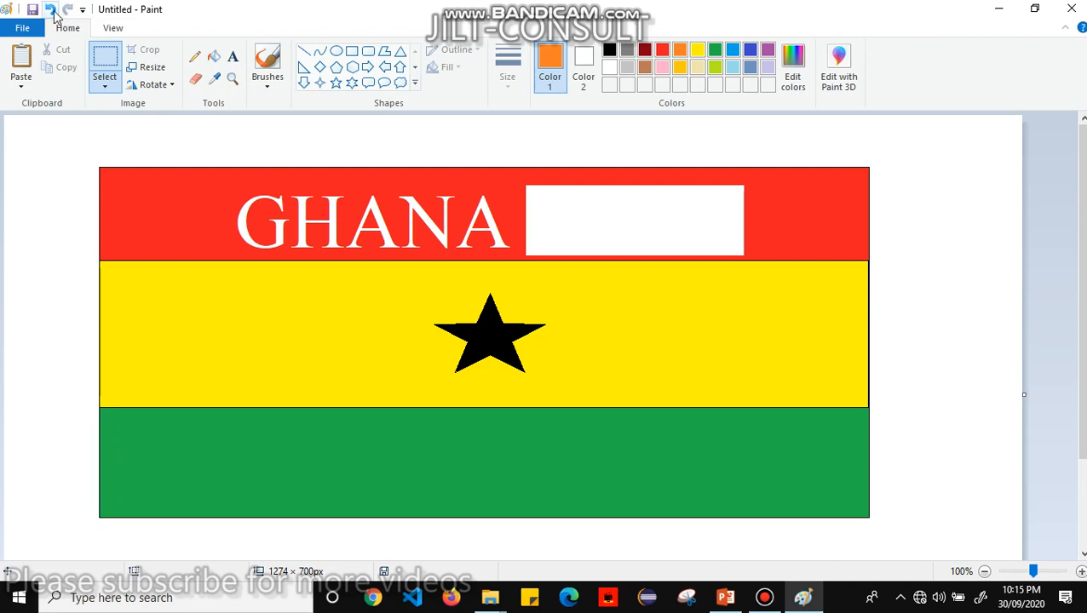
{"action": "left_click", "coordinate": [51, 10]}
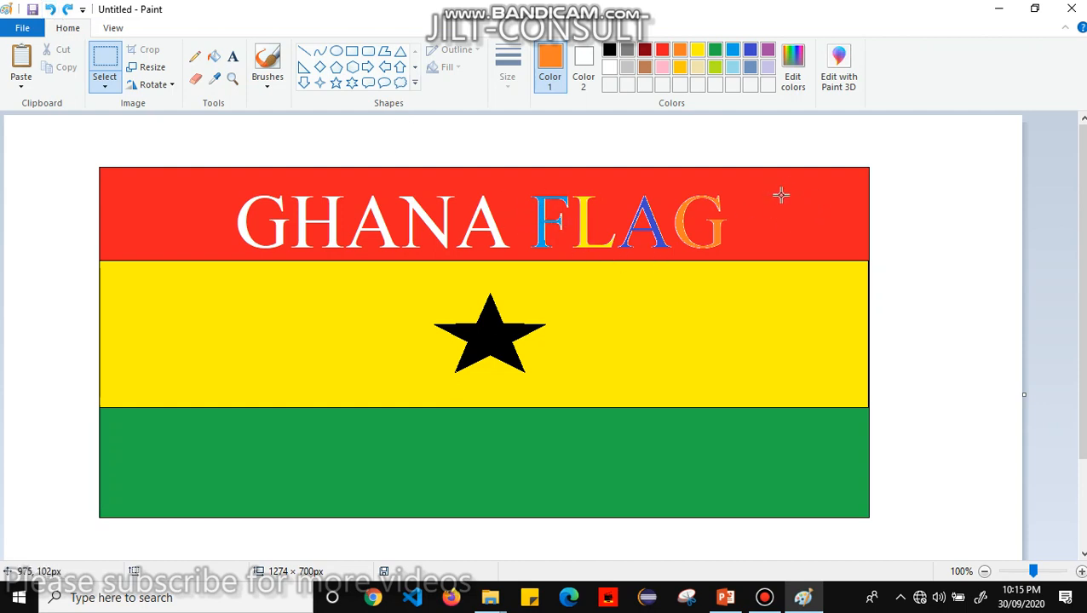
Step: Set the background color to red and delete the word "FLAG" with a selection of about 280 × 89 px
{"action": "left_click", "coordinate": [587, 63]}
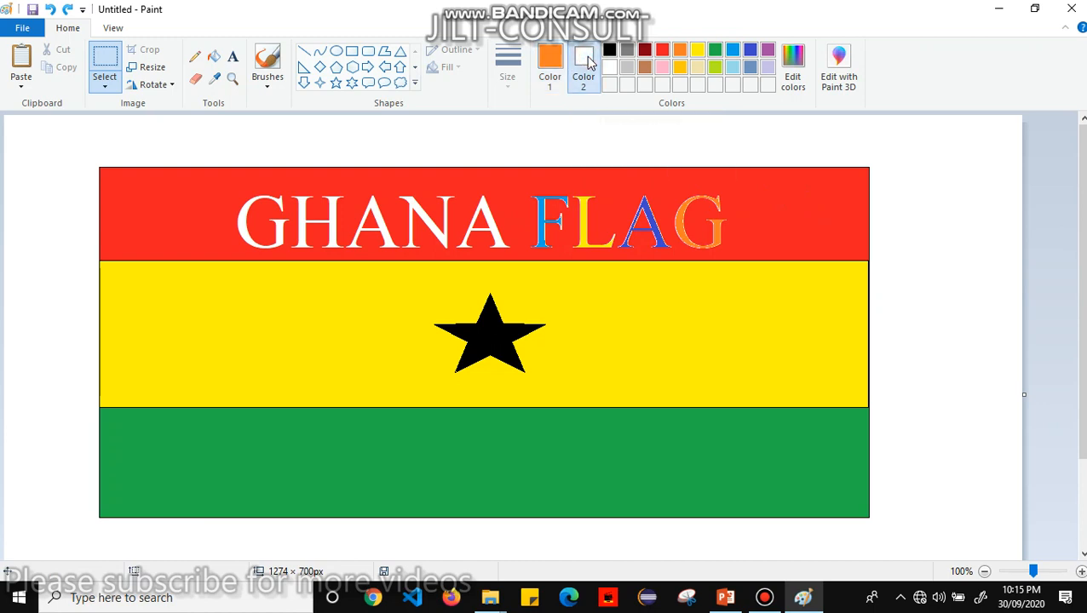
{"action": "left_click", "coordinate": [666, 49]}
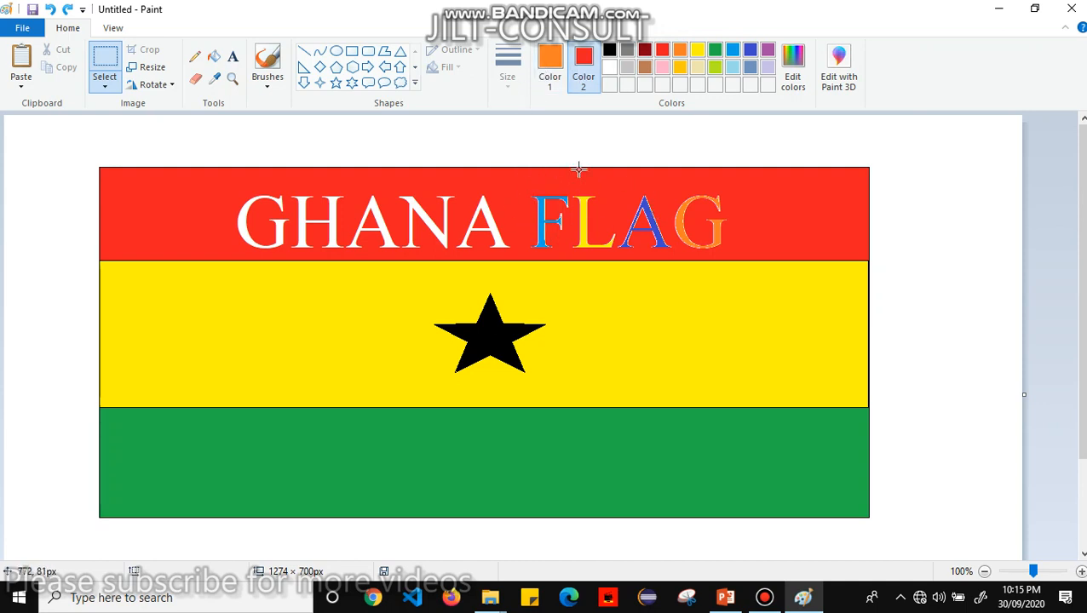
{"action": "left_click", "coordinate": [108, 62]}
{"action": "left_click_drag", "start_coordinate": [529, 186], "coordinate": [743, 255]}
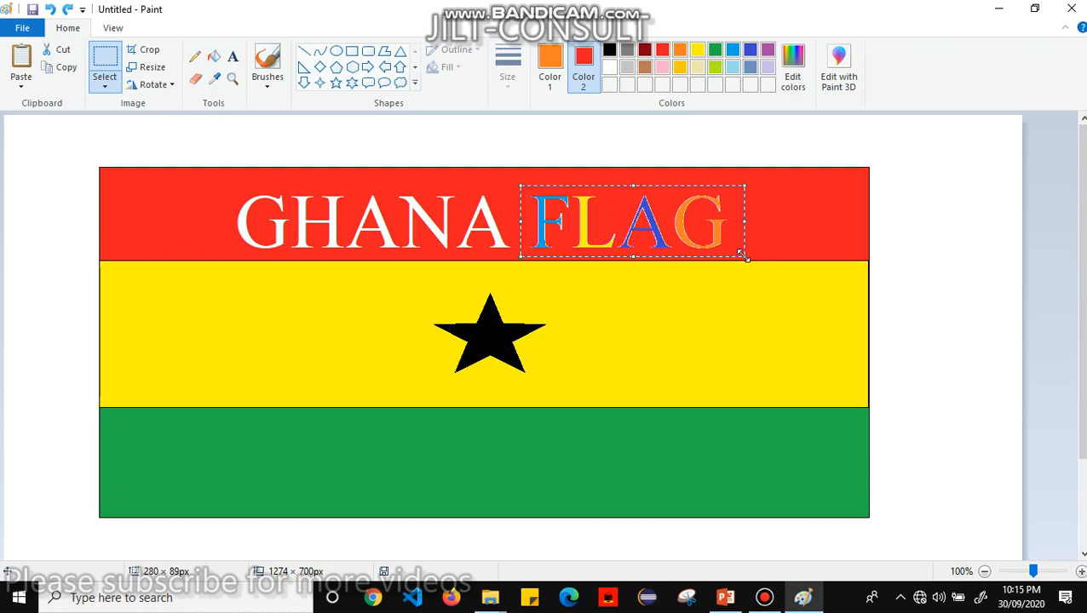
{"action": "key", "text": "Delete"}
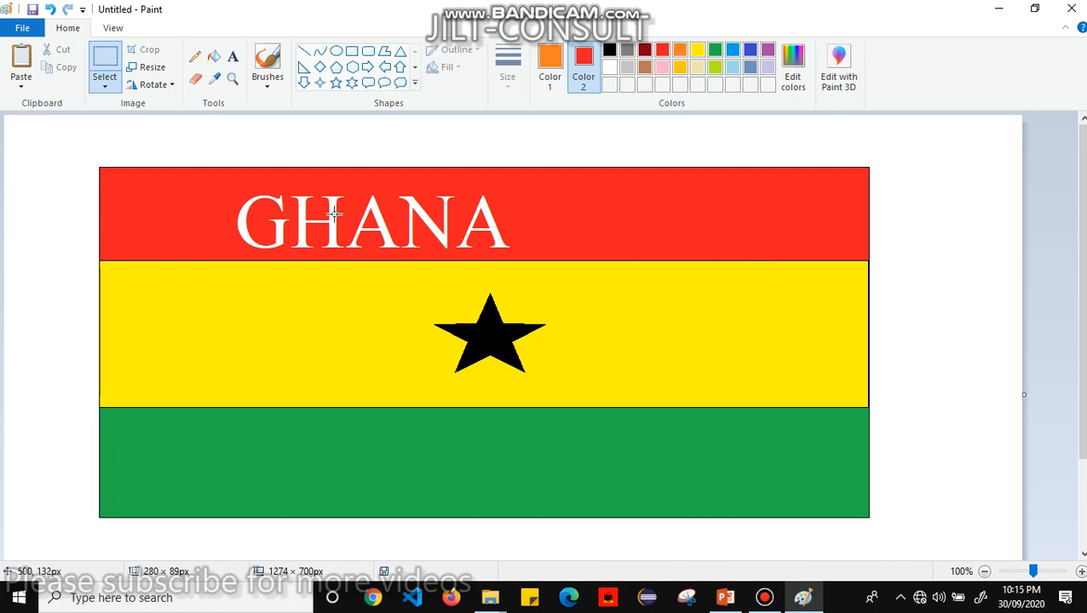
Step: Move the word "GHANA" to the middle of the red band and set the background color to yellow
{"action": "left_click_drag", "start_coordinate": [218, 185], "coordinate": [526, 255]}
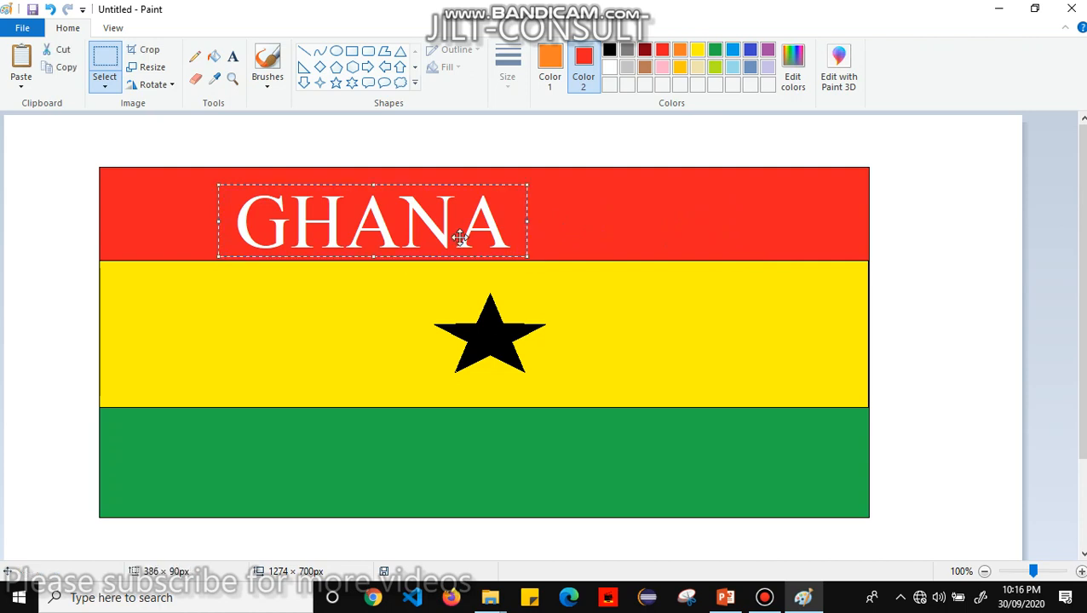
{"action": "left_click_drag", "start_coordinate": [467, 236], "coordinate": [575, 233]}
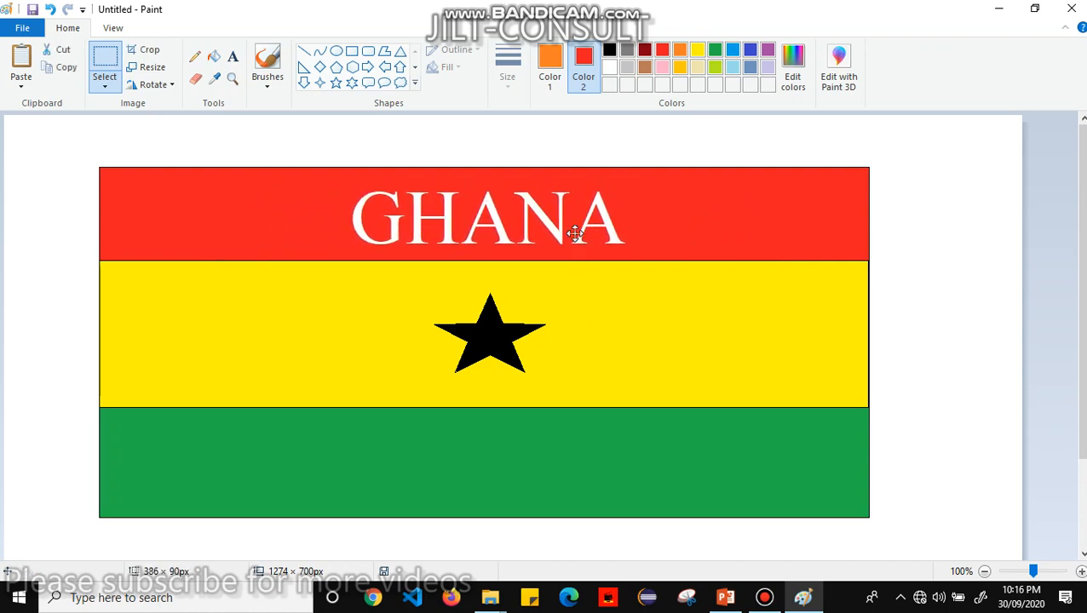
{"action": "mouse_move", "coordinate": [576, 233]}
{"action": "left_mouse_down"}
{"action": "mouse_move", "coordinate": [574, 477]}
{"action": "mouse_move", "coordinate": [572, 301]}
{"action": "mouse_move", "coordinate": [556, 242]}
{"action": "mouse_move", "coordinate": [529, 218]}
{"action": "mouse_move", "coordinate": [573, 230]}
{"action": "left_mouse_up"}
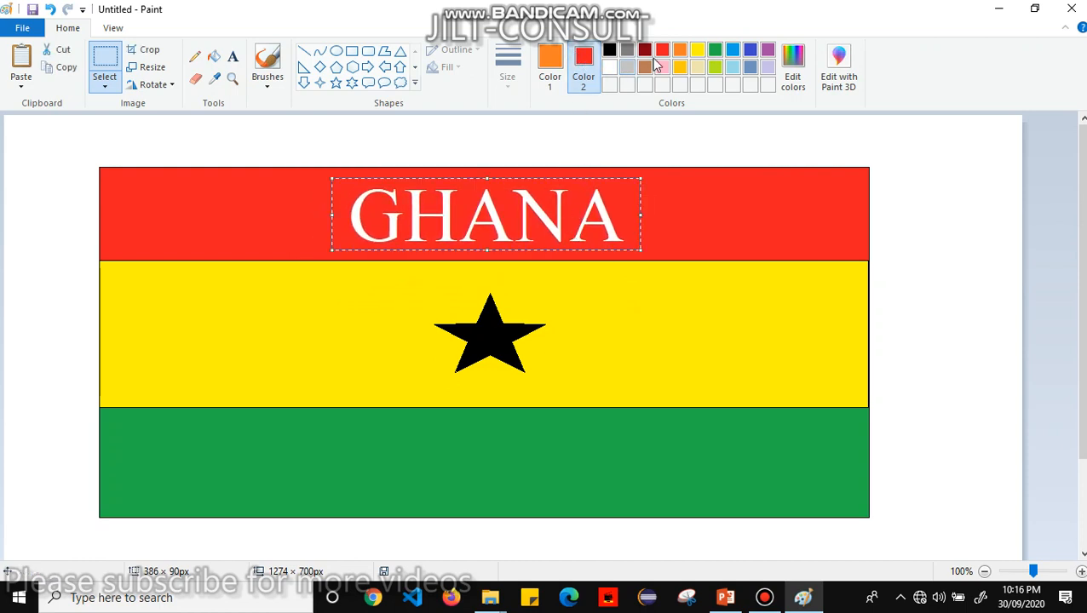
{"action": "left_click", "coordinate": [697, 49]}
{"action": "mouse_move", "coordinate": [483, 200]}
{"action": "left_mouse_down"}
{"action": "mouse_move", "coordinate": [498, 353]}
{"action": "mouse_move", "coordinate": [495, 196]}
{"action": "left_mouse_up"}
{"action": "left_click", "coordinate": [315, 206]}
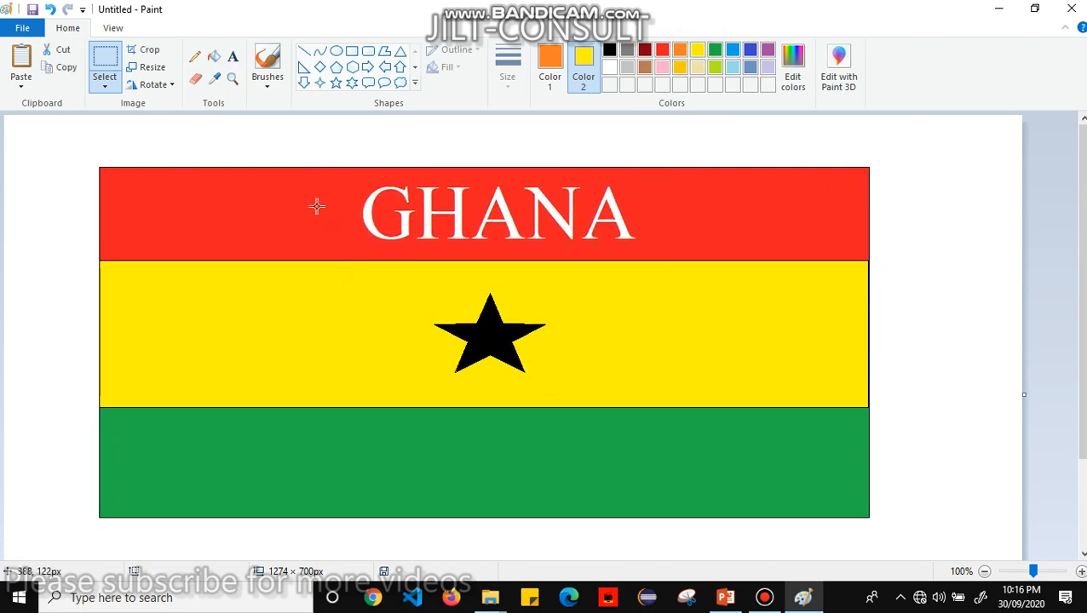
Step: Try to move a selection of about 394 × 99 px around "GHANA" downward with the yellow background color
{"action": "left_click_drag", "start_coordinate": [344, 176], "coordinate": [659, 254]}
{"action": "left_click_drag", "start_coordinate": [543, 215], "coordinate": [530, 236]}
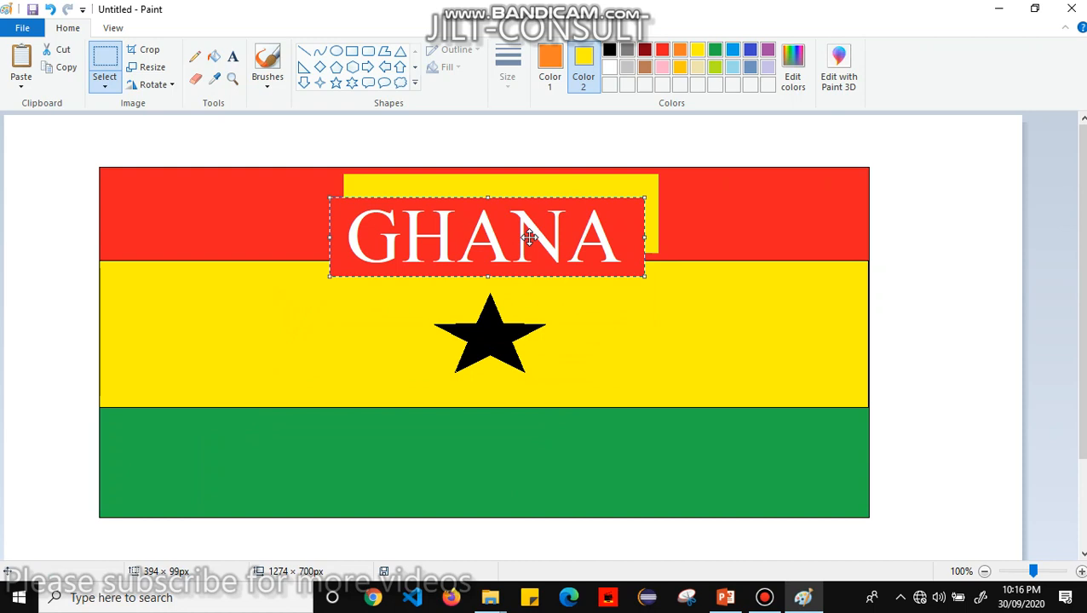
{"action": "key", "text": "ctrl+z"}
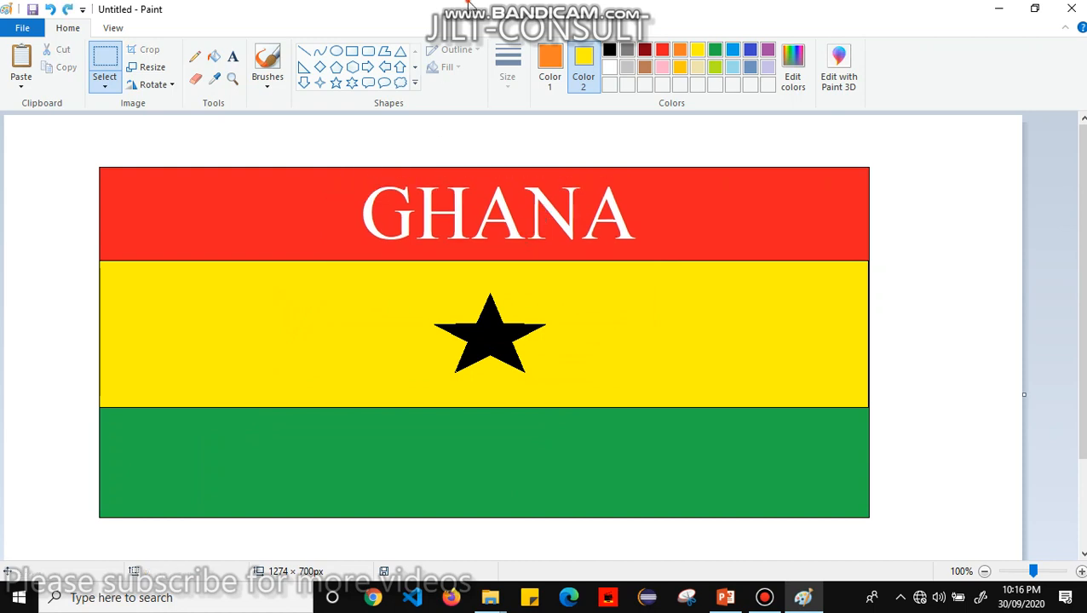
Step: Draw a narrow orange-outlined rectangle of about 33 × 505 px against the flag's left edge as its pole
{"action": "mouse_move", "coordinate": [470, 7]}
{"action": "left_click", "coordinate": [352, 51]}
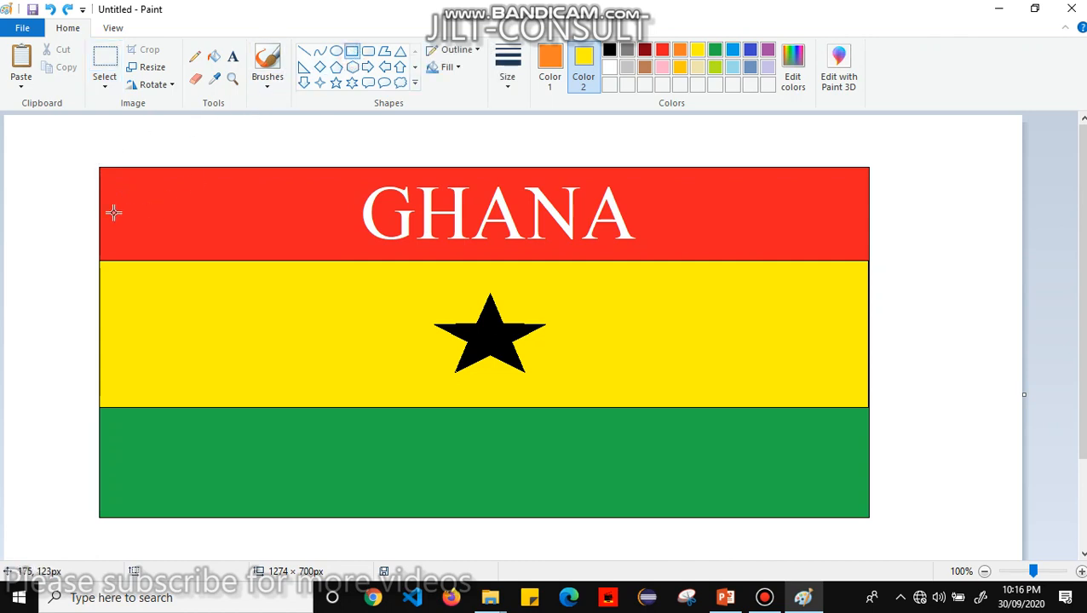
{"action": "left_click_drag", "start_coordinate": [70, 161], "coordinate": [97, 558]}
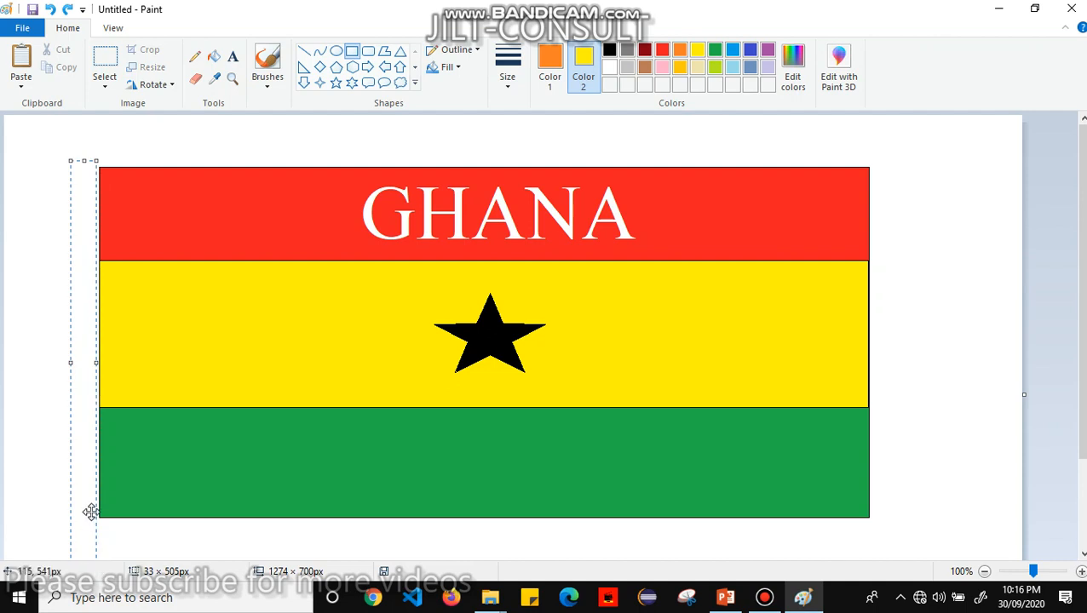
{"action": "left_click_drag", "start_coordinate": [76, 462], "coordinate": [78, 462]}
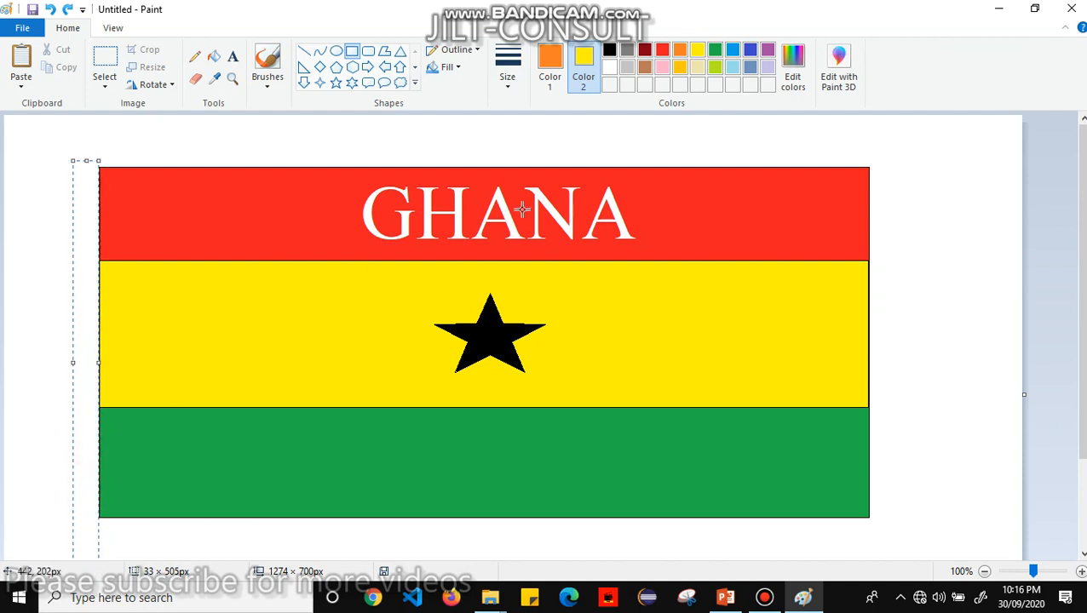
Step: Set the background color to dark red and fill the flagpole rectangle with orange
{"action": "left_click", "coordinate": [761, 51]}
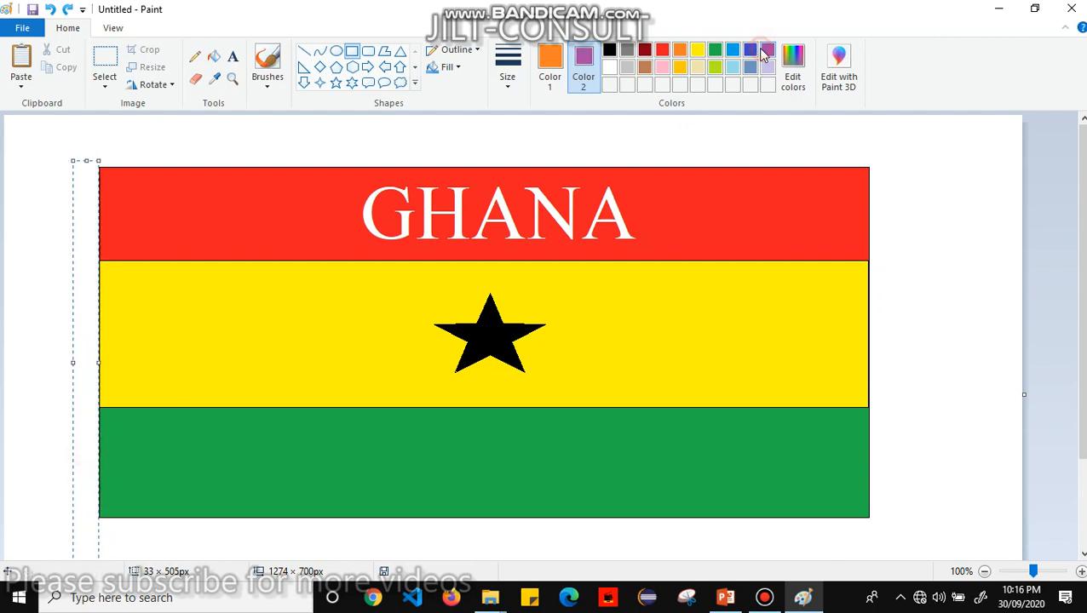
{"action": "left_click", "coordinate": [647, 53]}
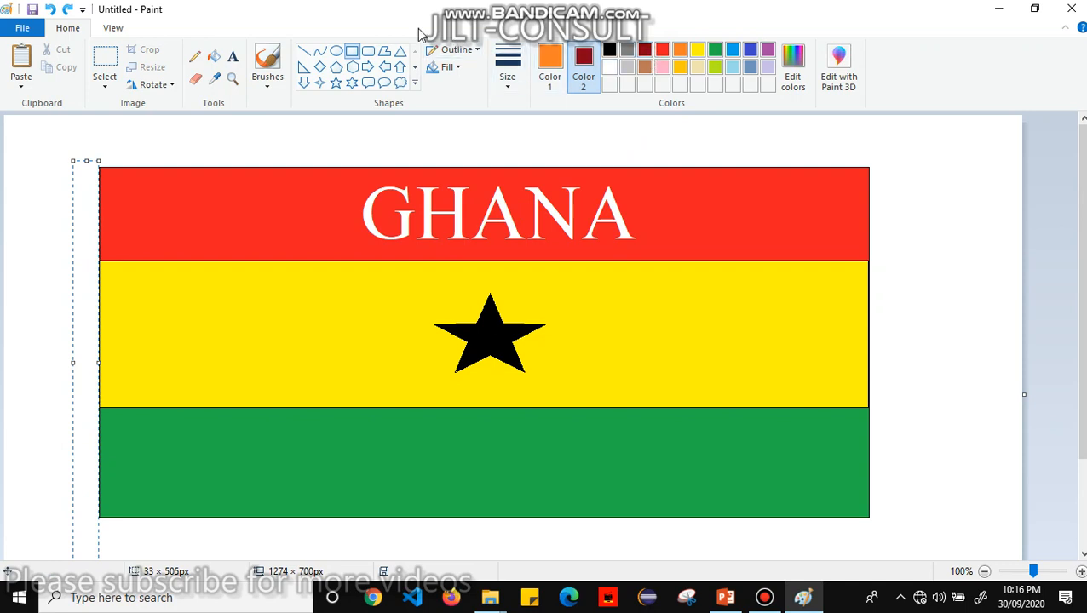
{"action": "left_click", "coordinate": [214, 56]}
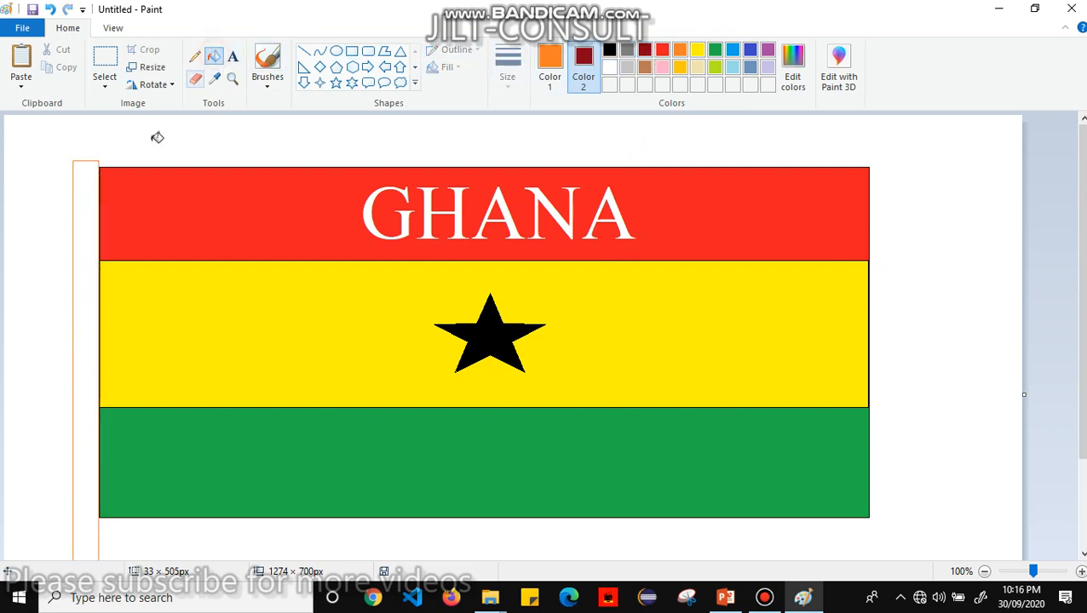
{"action": "left_click", "coordinate": [89, 232]}
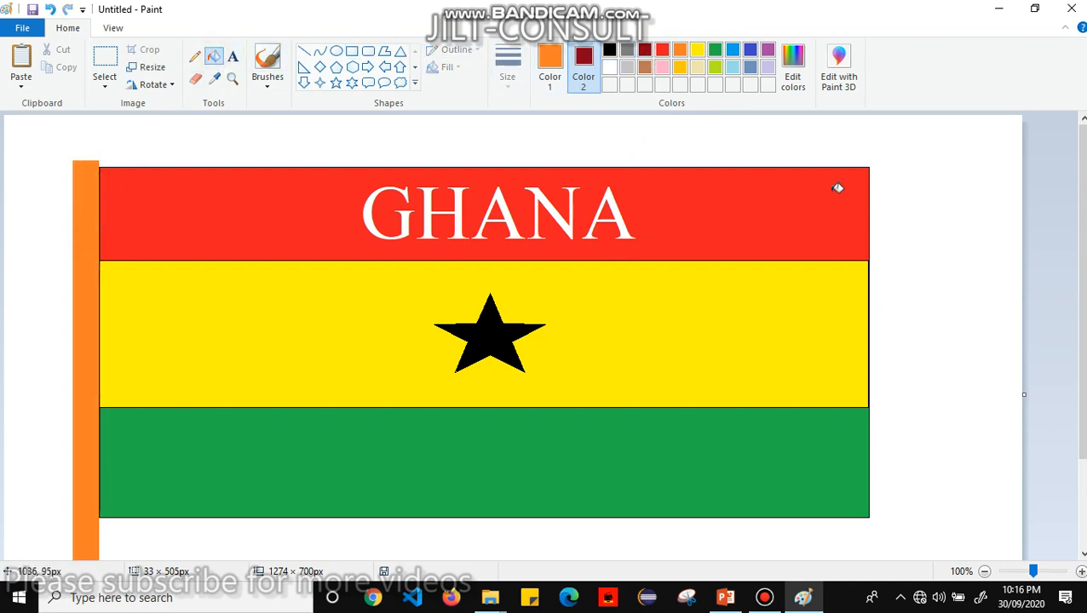
{"action": "double_click", "coordinate": [526, 8]}
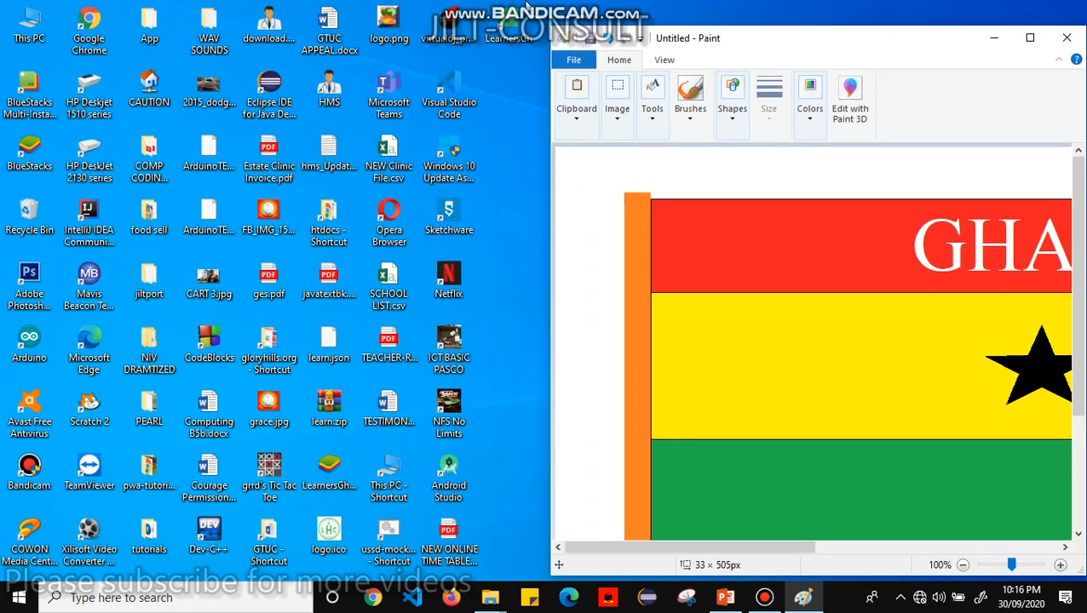
{"action": "left_click", "coordinate": [546, 3]}
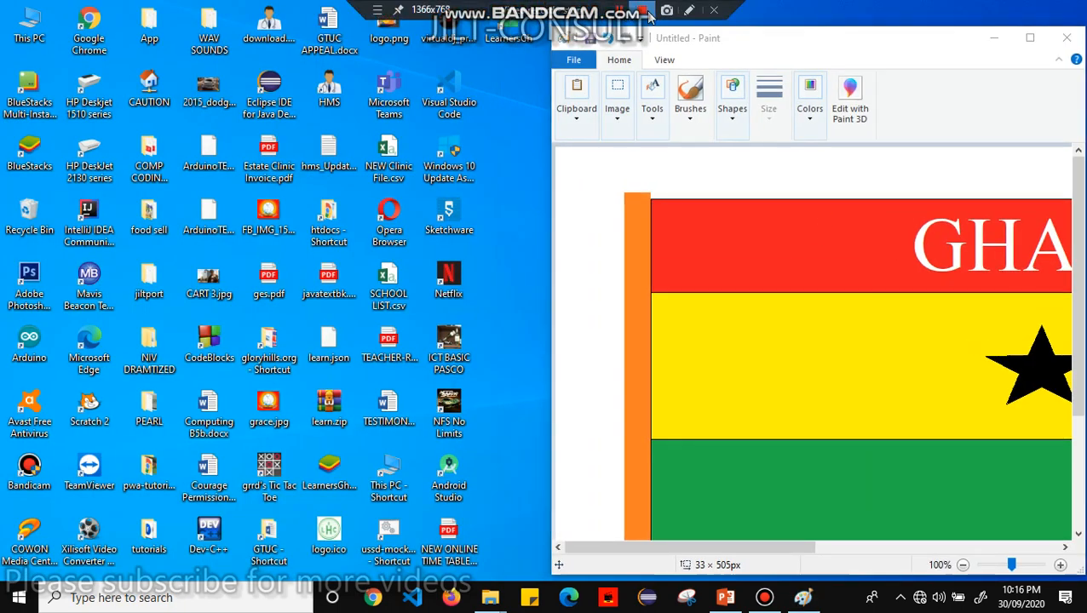